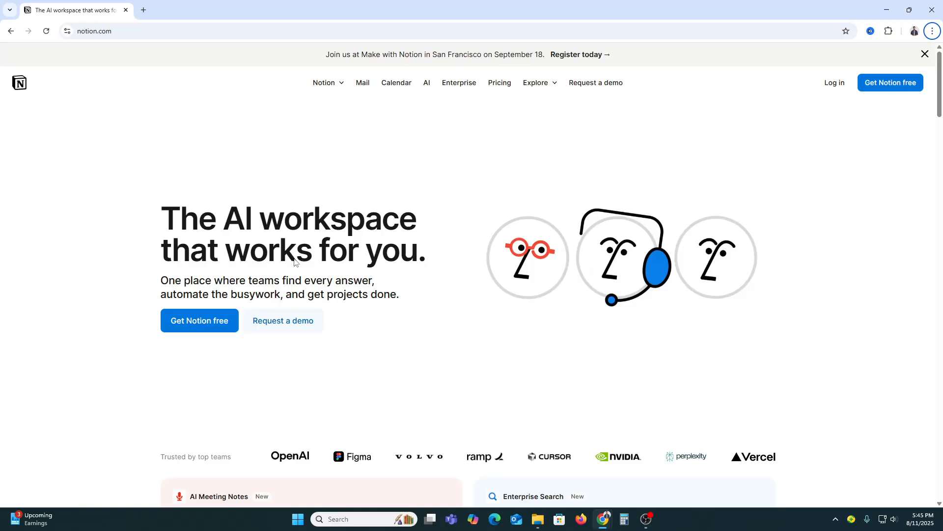
Step: Open the Notion workspace and delete the broken embed block from the My Tasks page
click(181, 326)
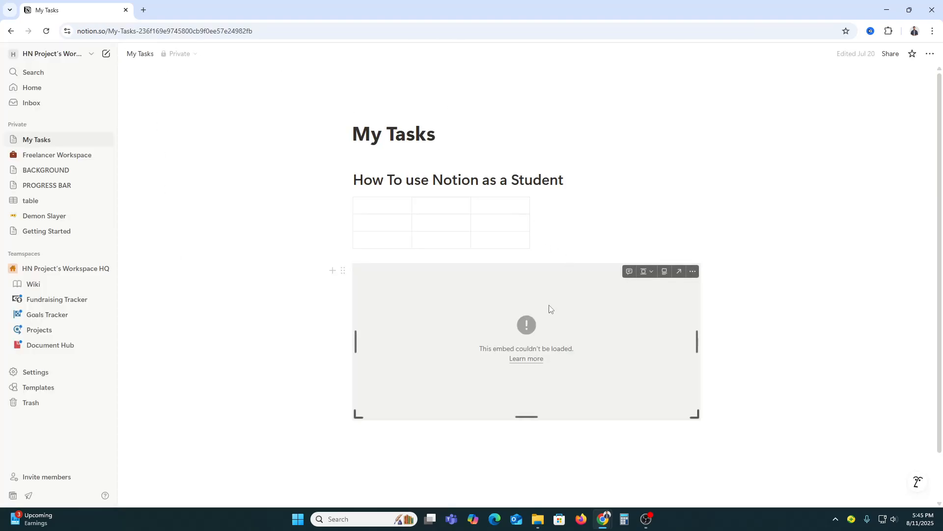
click(561, 314)
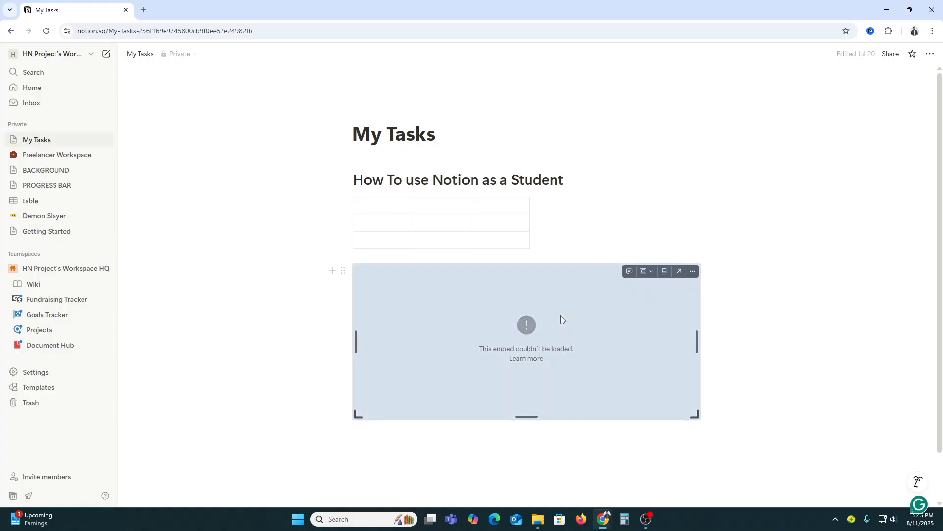
key(Delete)
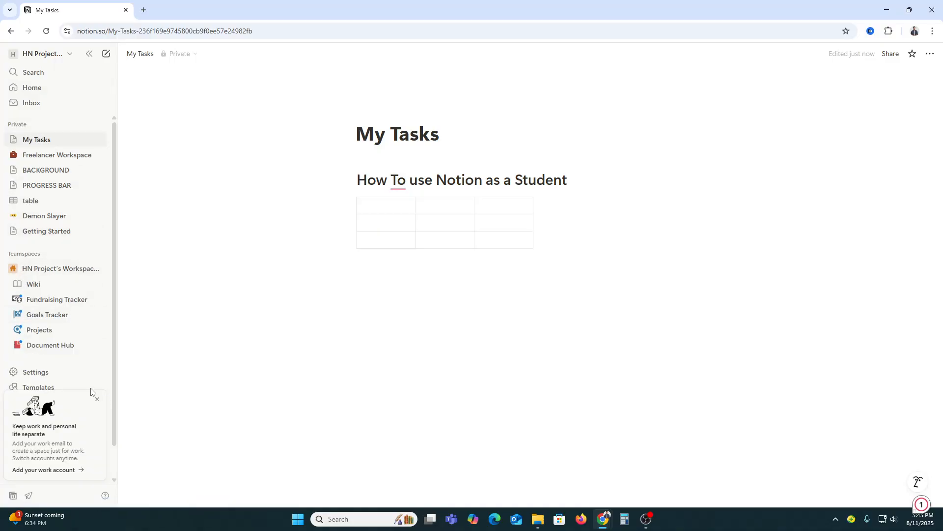
click(96, 399)
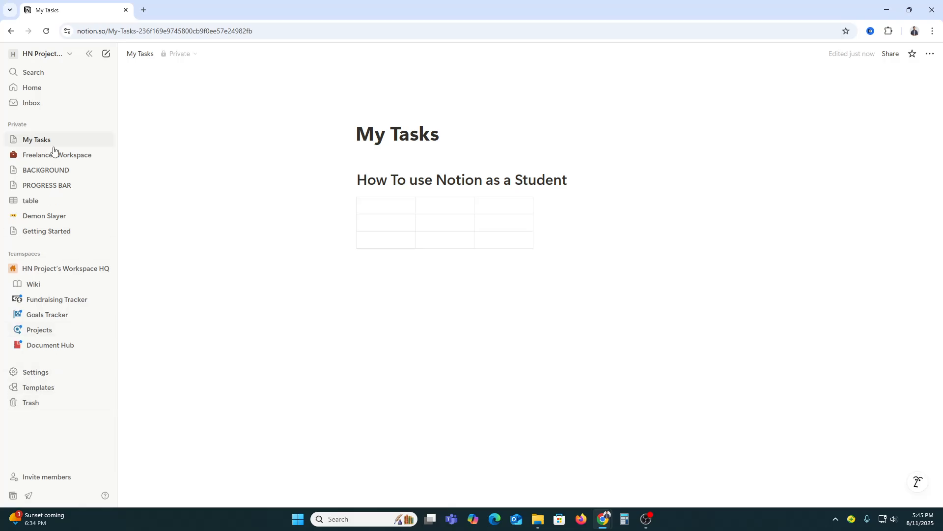
Step: Create a new private page titled "School Dashboard"
click(107, 55)
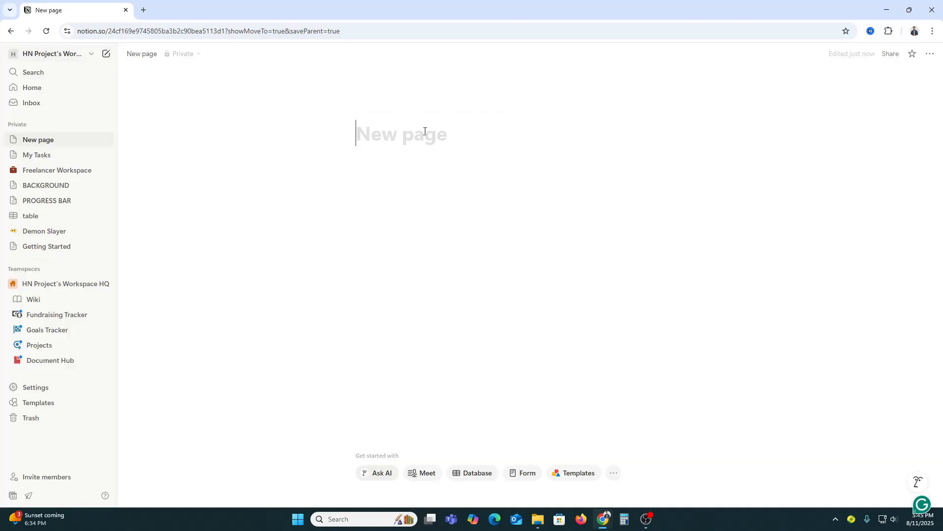
text(School )
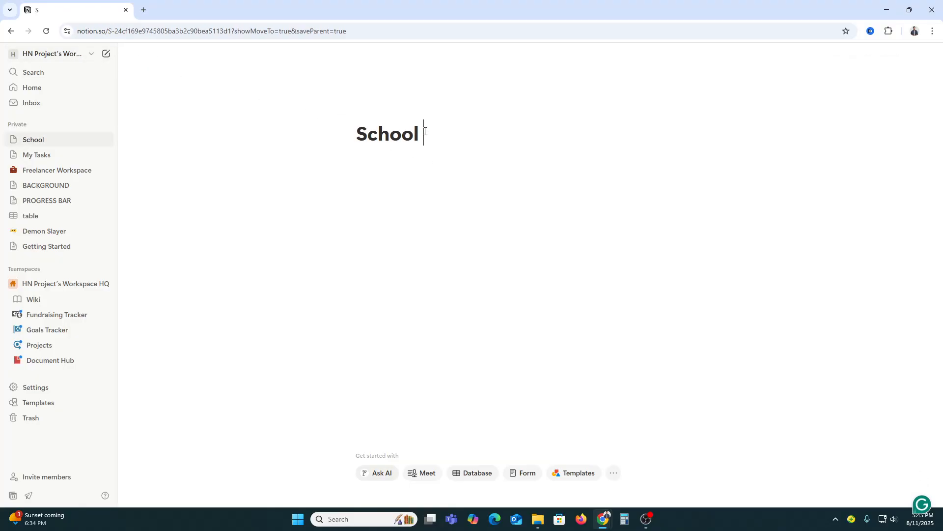
text(Dashboard)
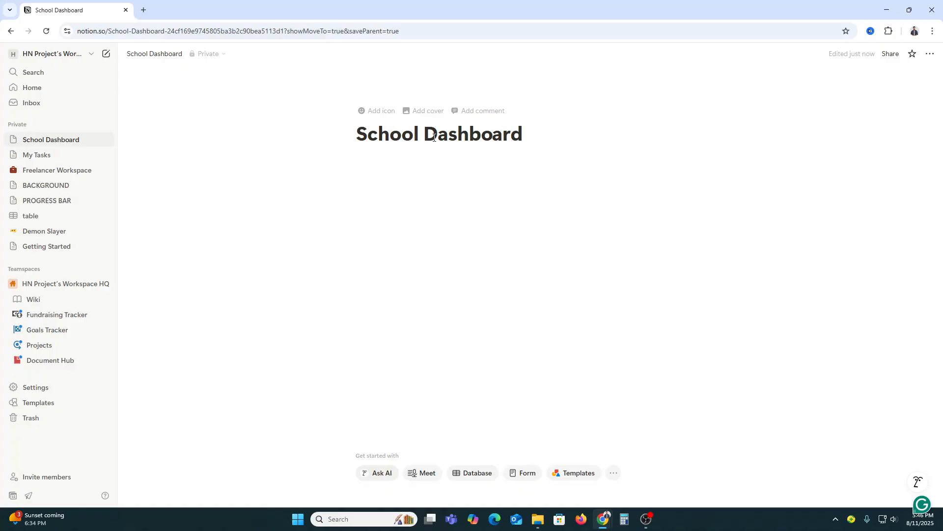
key(Return)
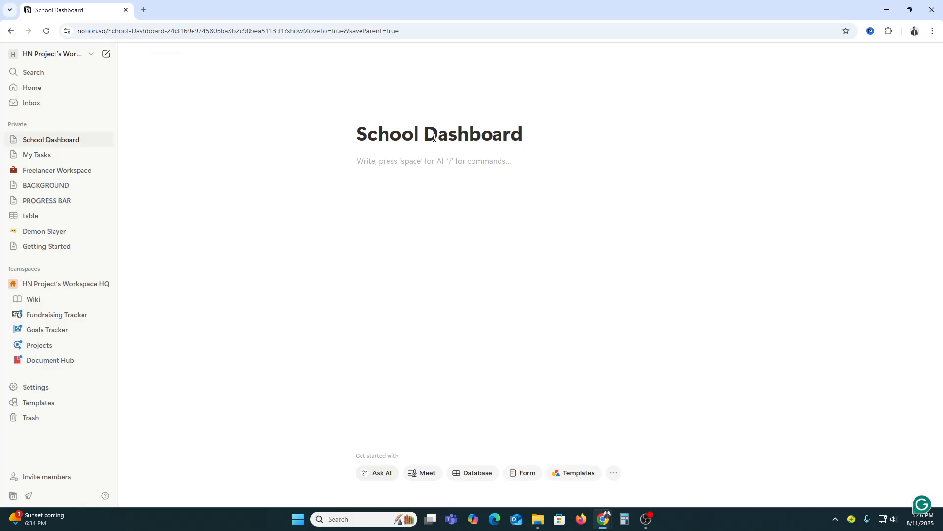
Step: Insert a simple table under the page title and extend it to five columns and four rows
text(/ta)
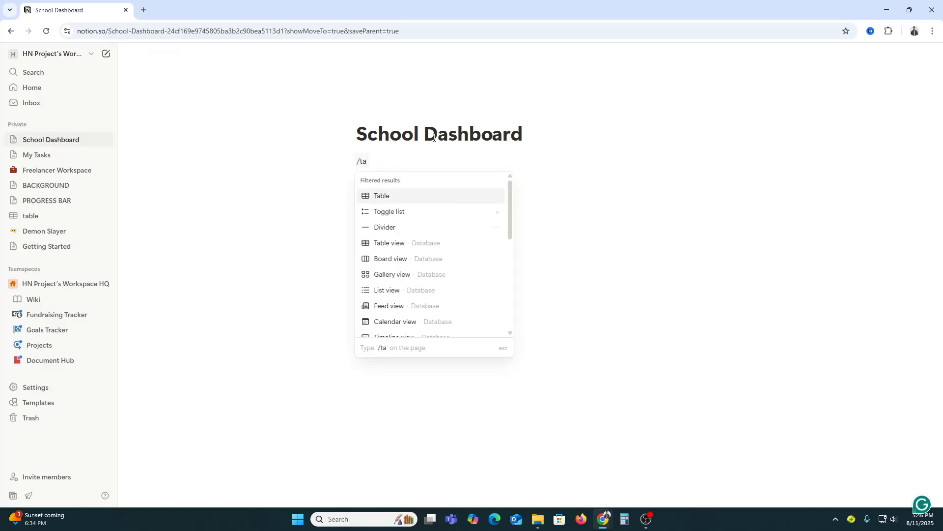
mouse_move(441, 196)
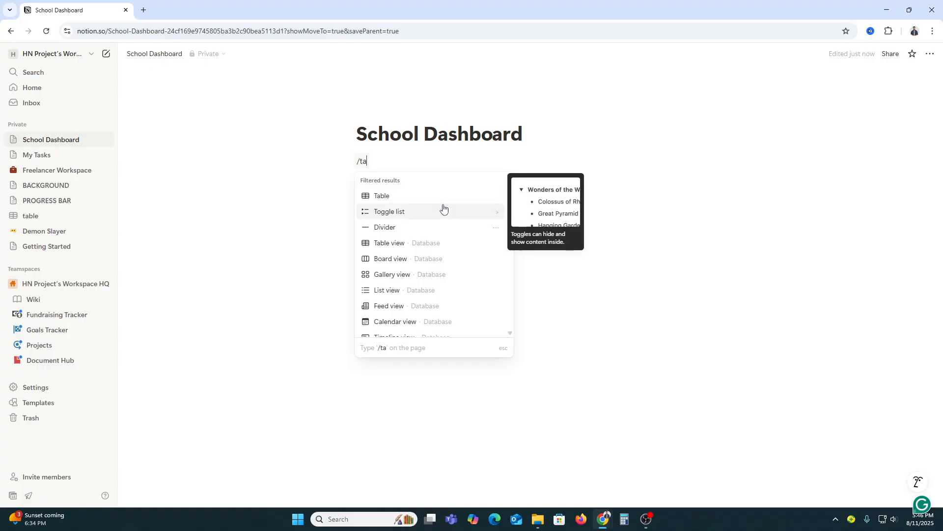
click(442, 196)
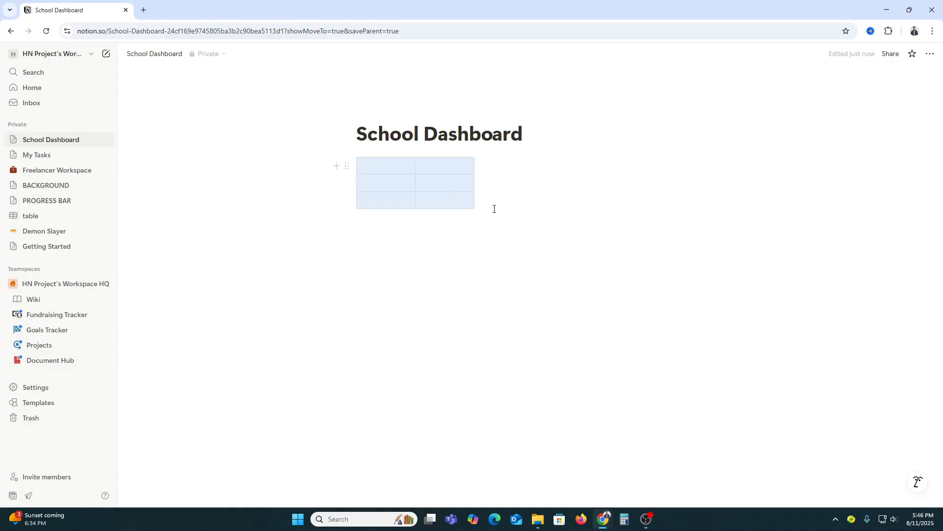
drag(473, 207, 659, 213)
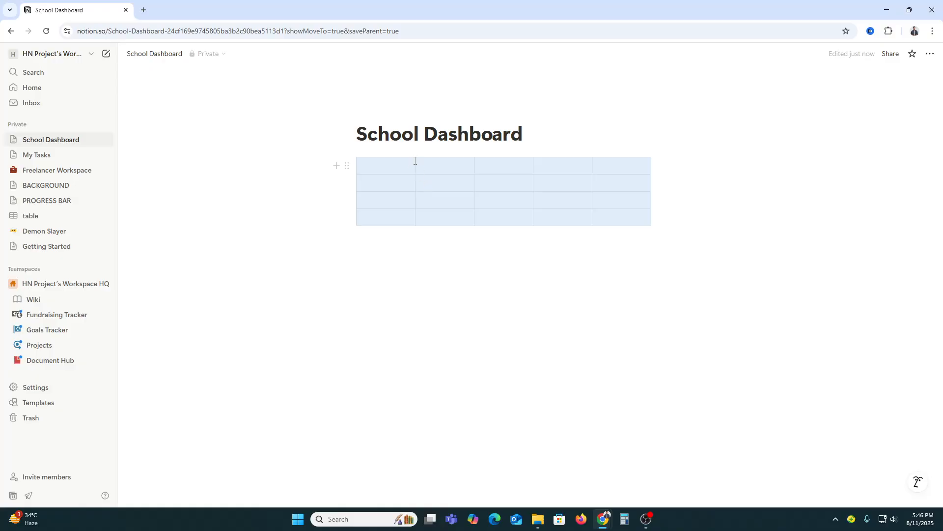
Step: Fill the first three cells of the table's top row with TASK NAME, SUBJECT and DUE DATE
click(377, 170)
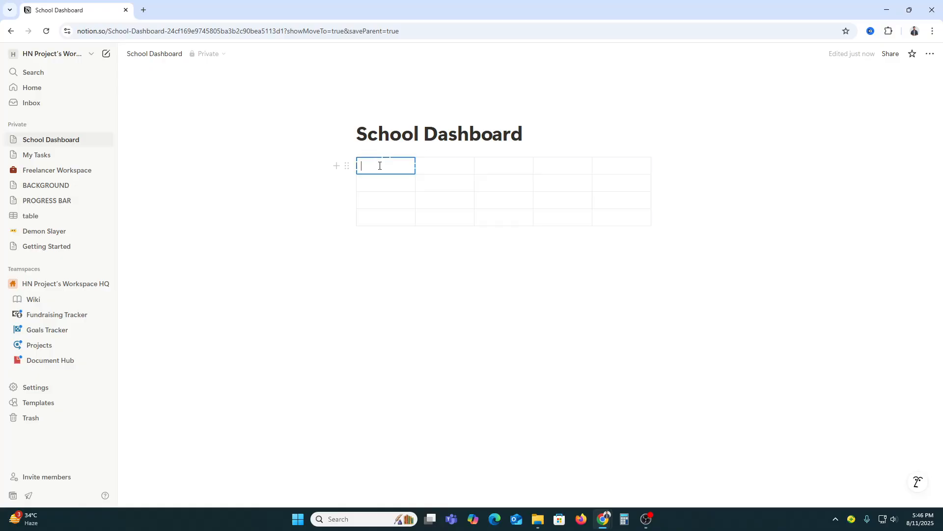
text(TASK)
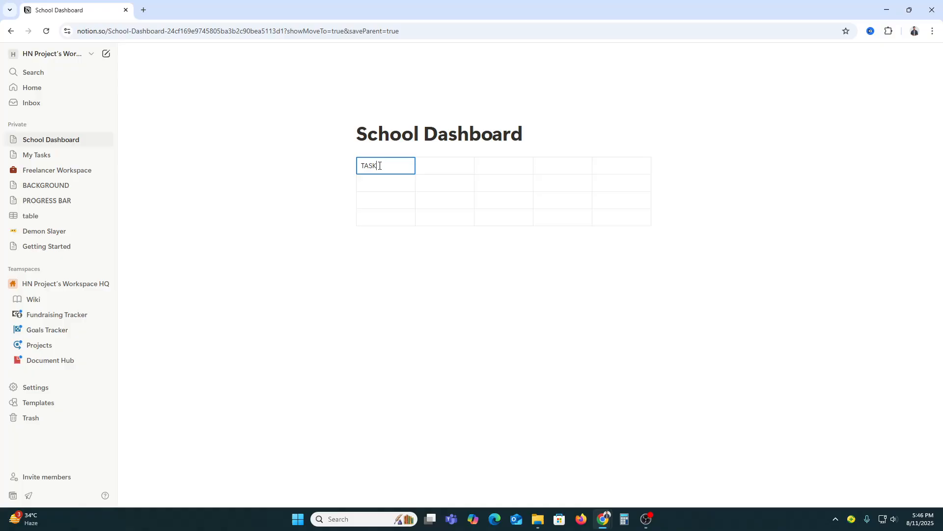
text( NAME)
click(537, 261)
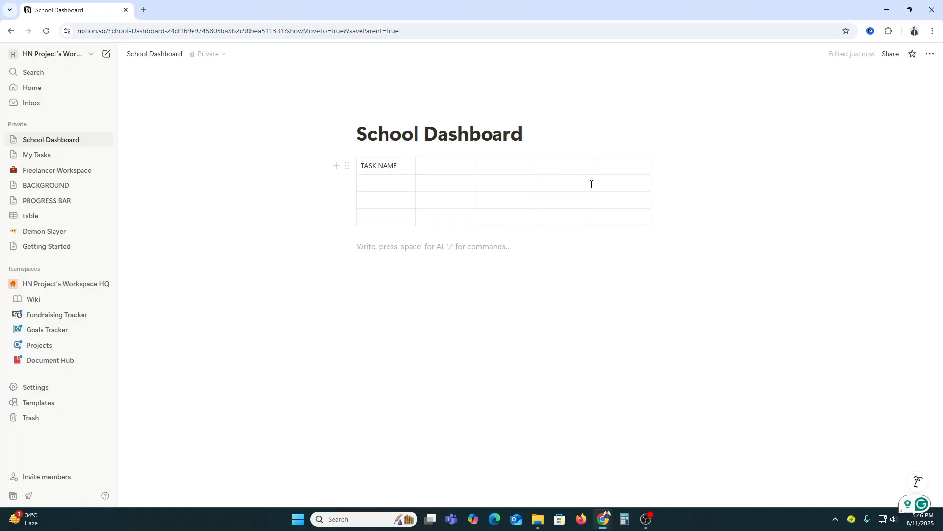
click(540, 183)
click(463, 167)
text(S)
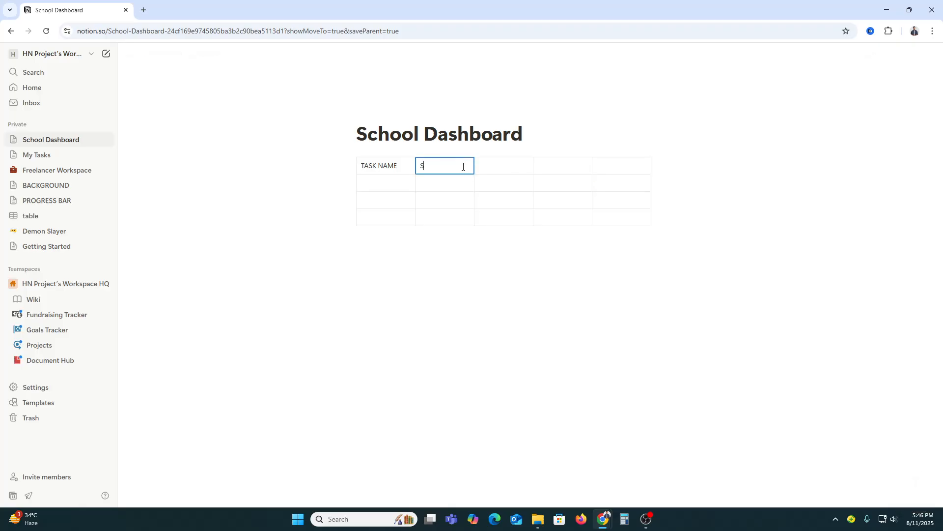
text(UBJECT)
click(519, 159)
text(D)
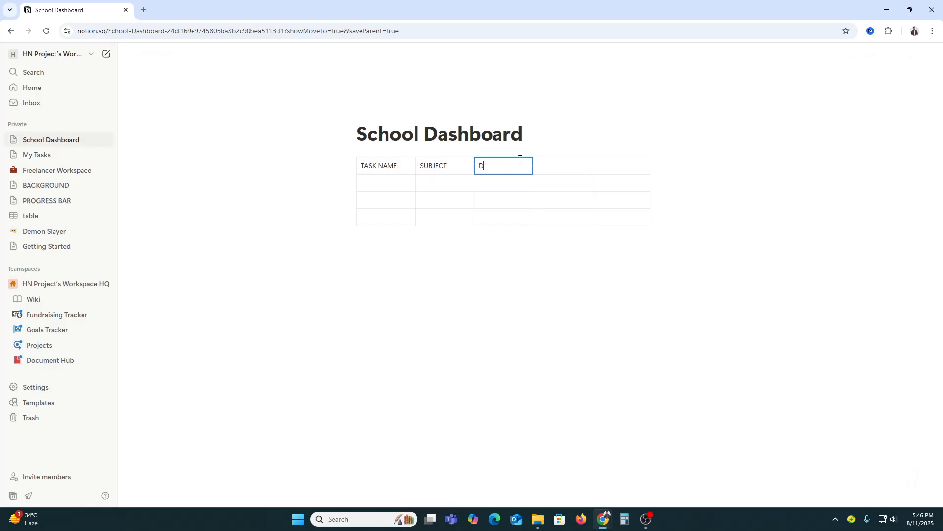
text(UE DATE)
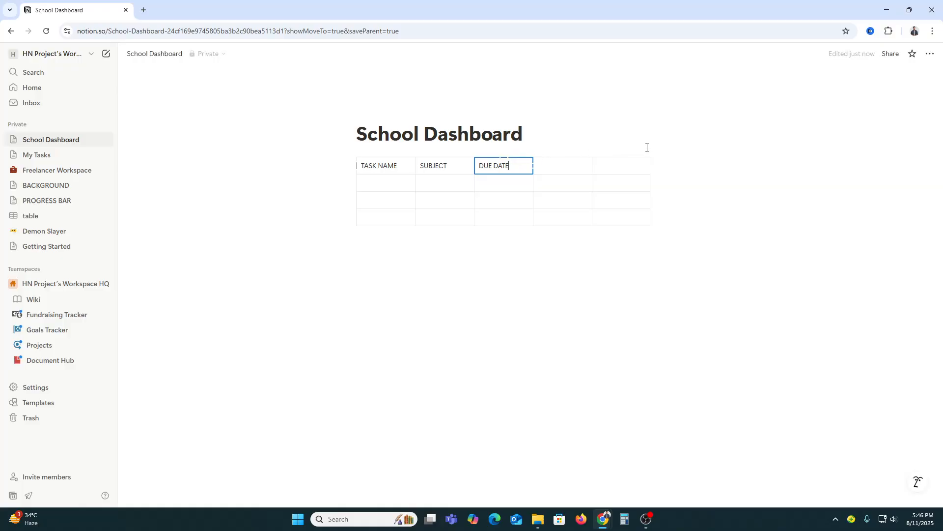
Step: Enter STATUS in capitals as the heading of the table's fourth column
click(566, 172)
text(Sta)
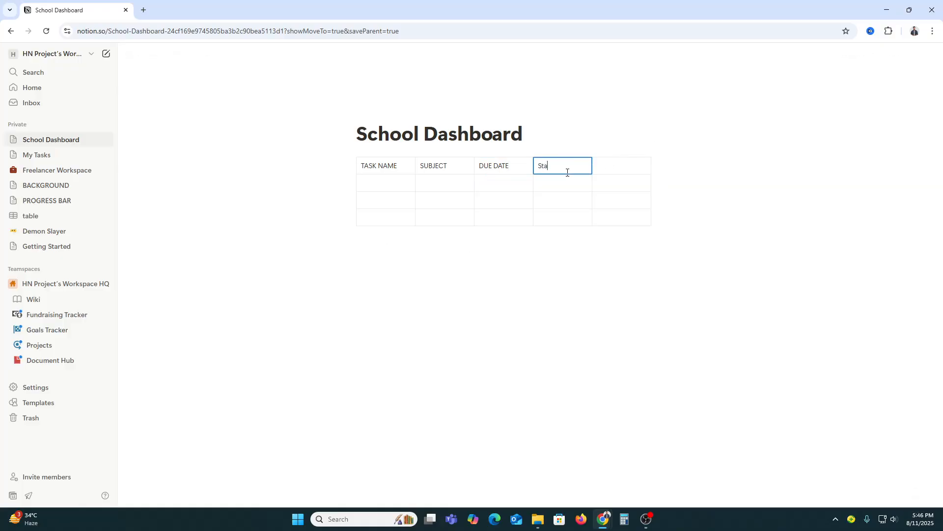
text(tus)
drag(542, 167, 573, 163)
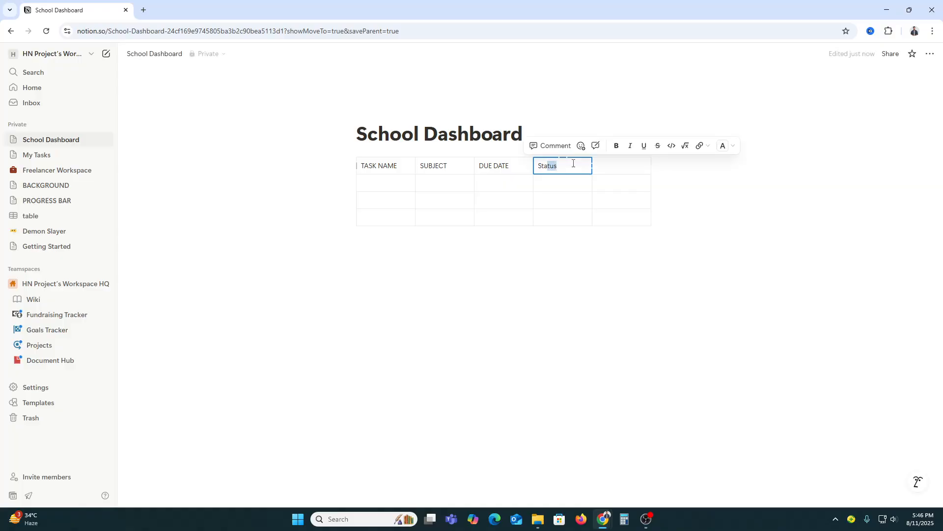
key(BackSpace)
text(TATUS)
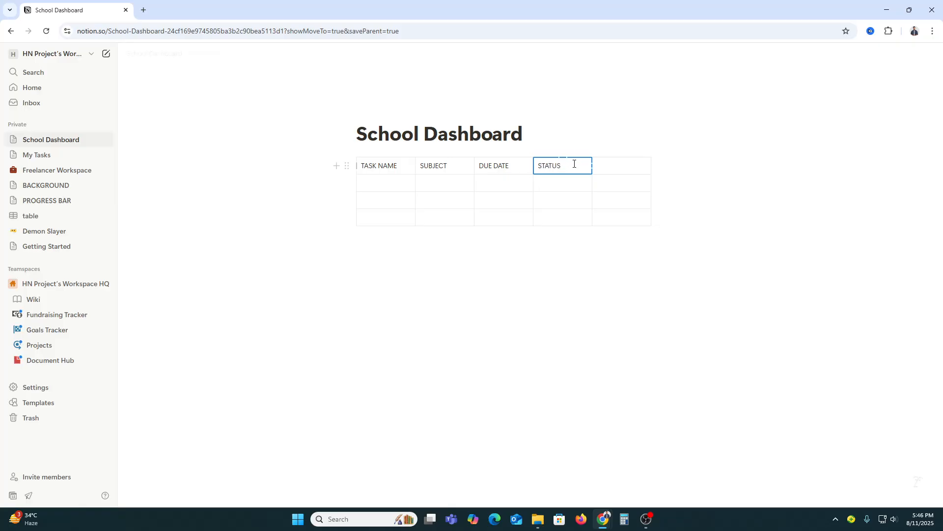
Step: Enter PRIORITY in capitals as the heading of the table's fifth column
click(611, 171)
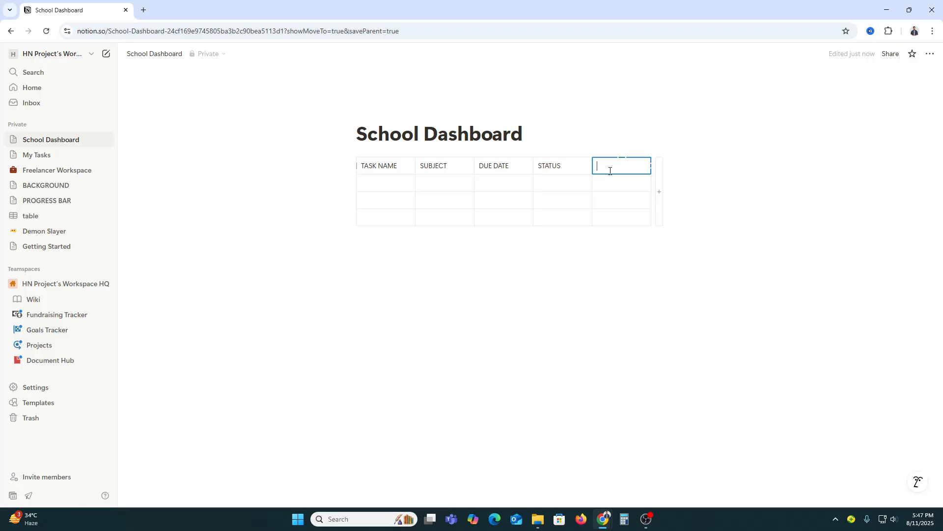
text(Pr)
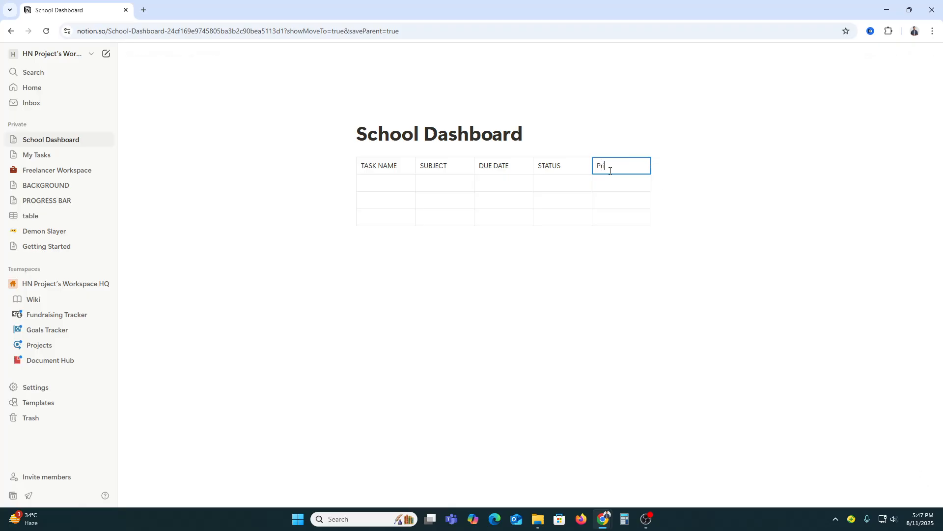
text(iority)
double_click(614, 168)
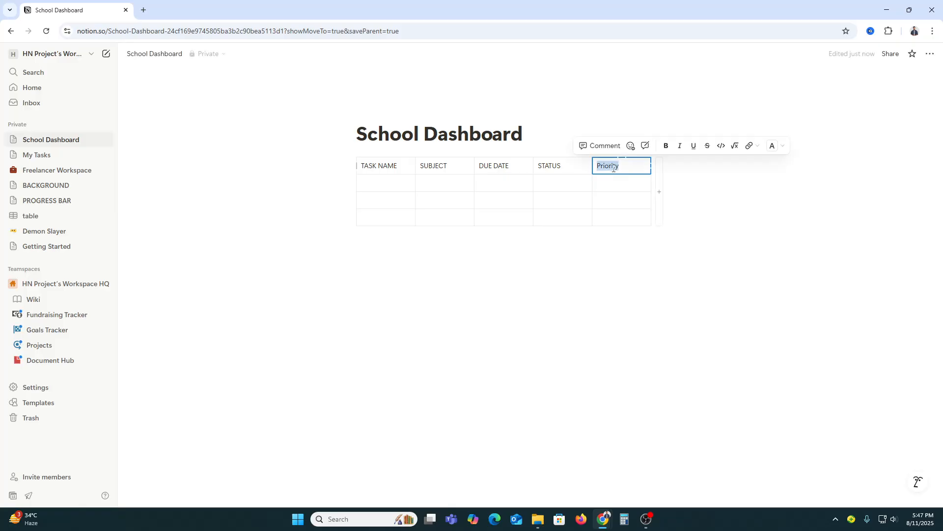
key(BackSpace)
text(PR)
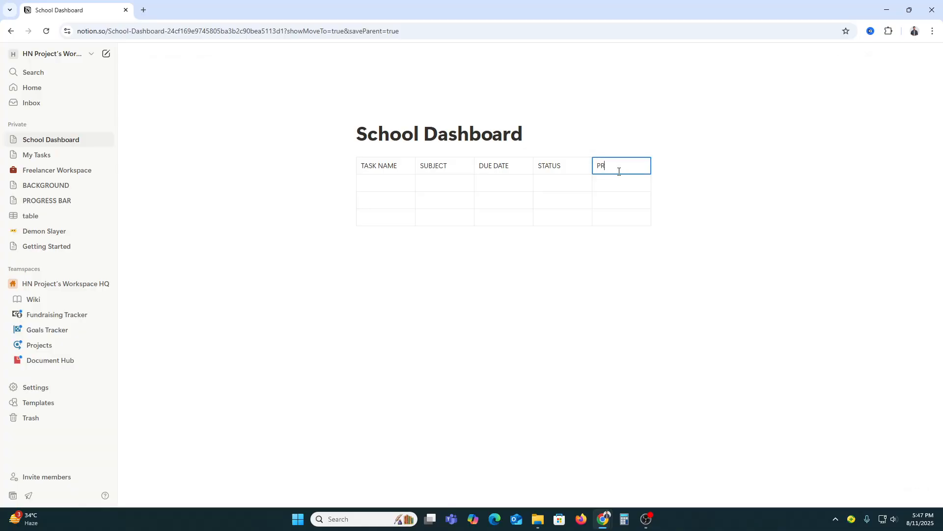
text(IORITY)
click(722, 198)
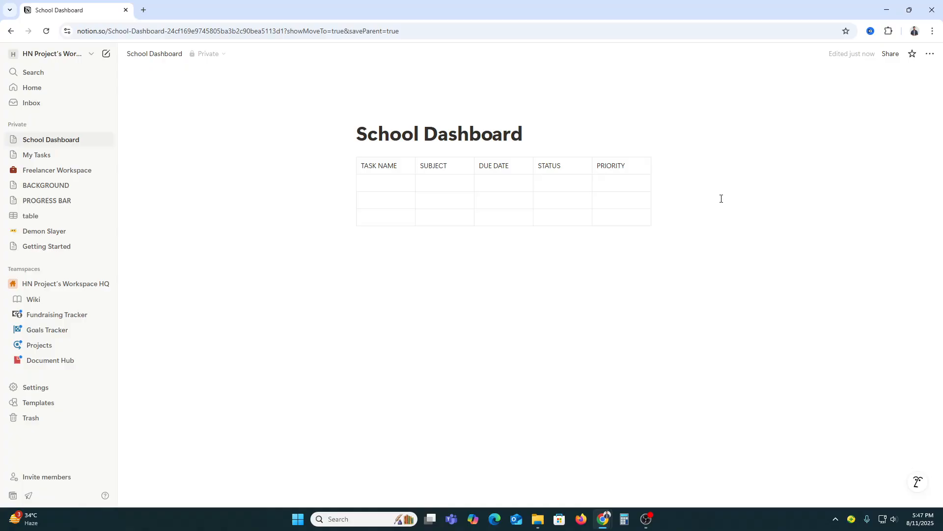
Step: Insert a Calendar view database below the task table
click(398, 275)
text(/)
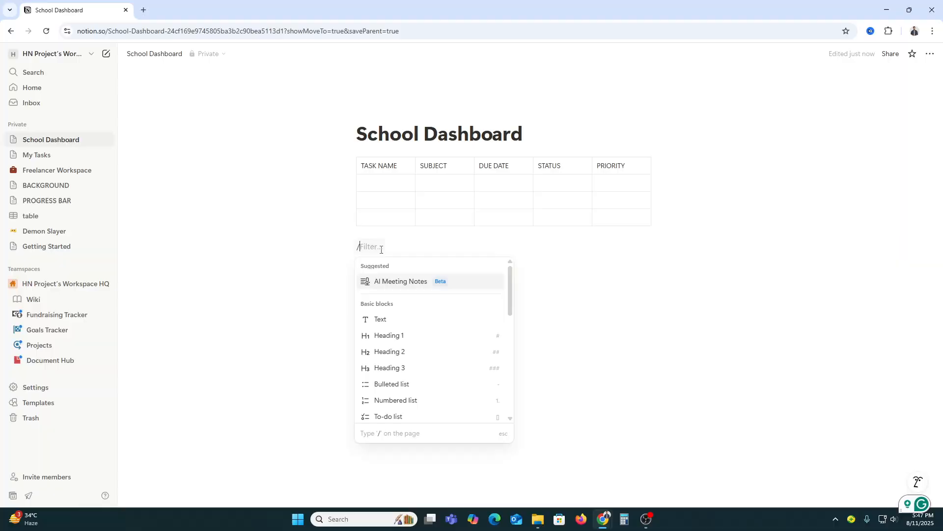
text(ca)
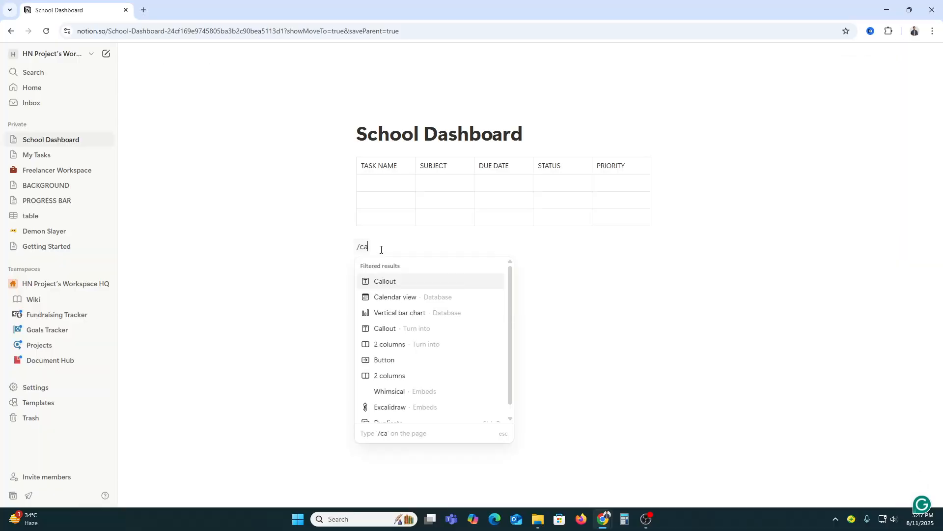
click(398, 303)
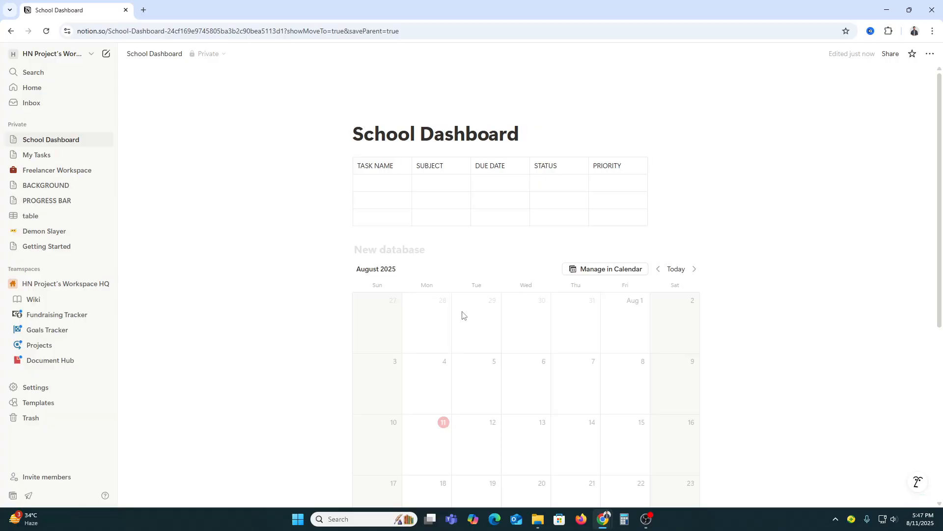
Step: Name the new calendar database "WEEKLY SCHEDULE"
scroll(765, 411, down, 3)
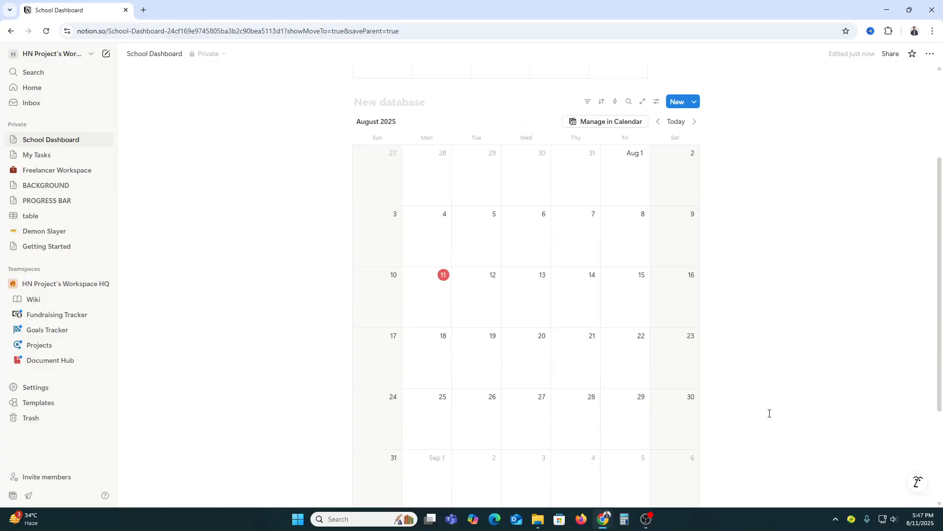
scroll(769, 413, down, 3)
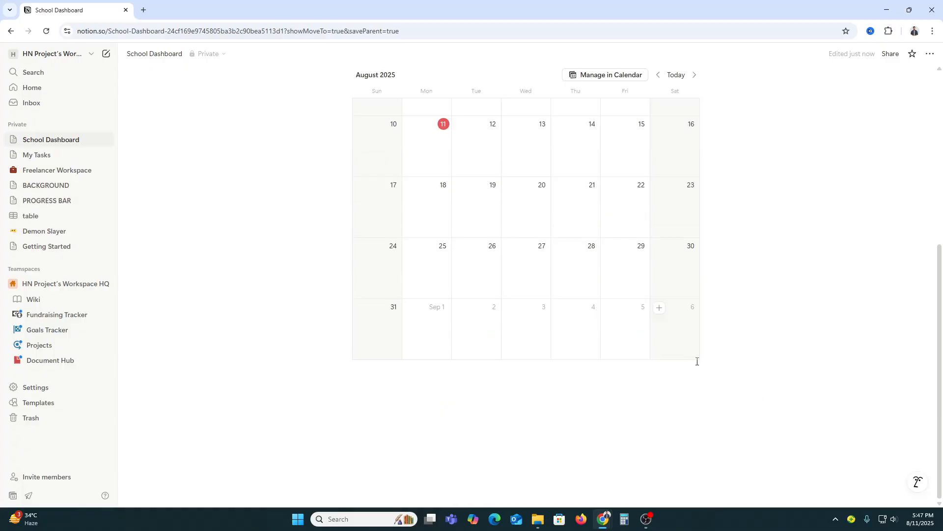
scroll(707, 368, up, 4)
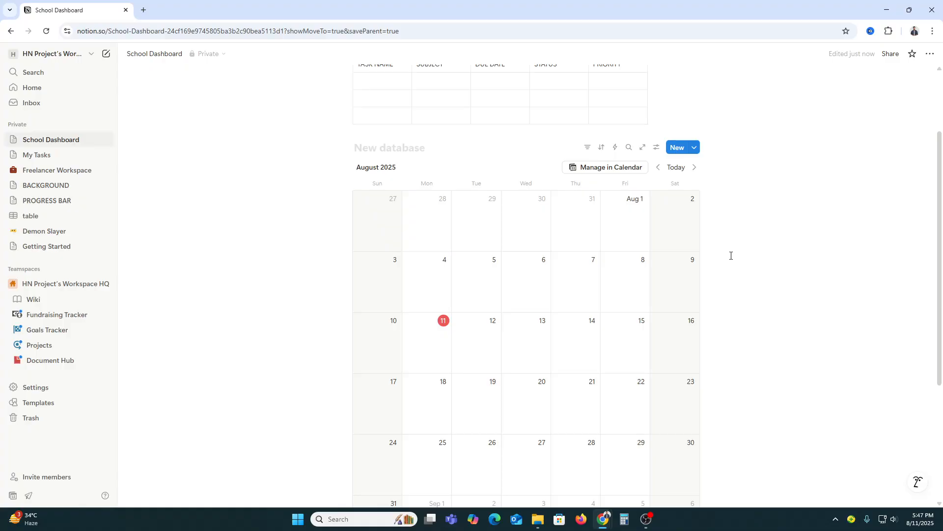
click(383, 148)
text(WEEKLY)
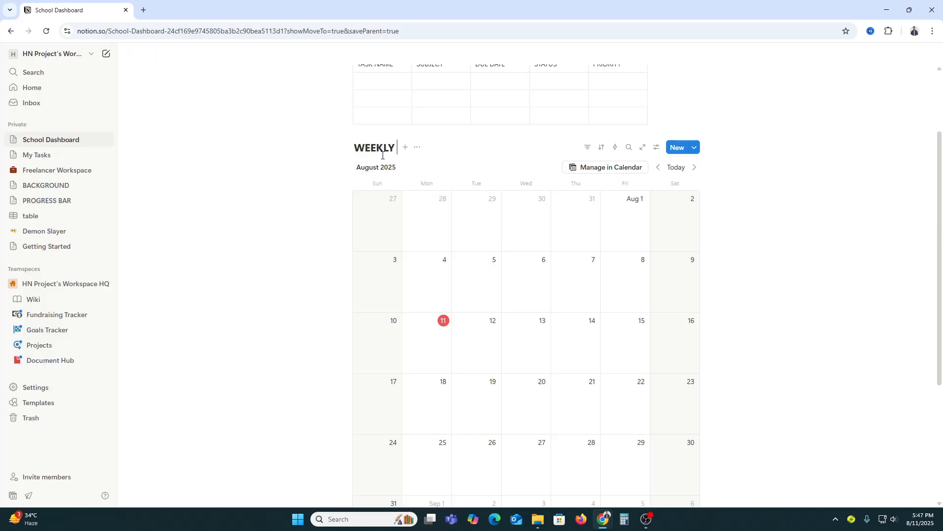
text( SCHEDULE)
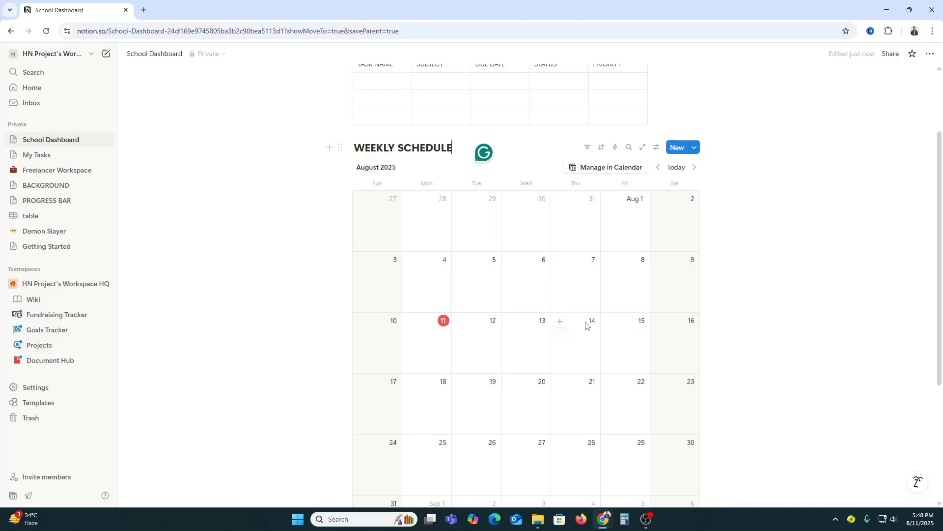
Step: Add two untitled entries to the weekly schedule calendar, one on August 14 and one without a date
click(560, 321)
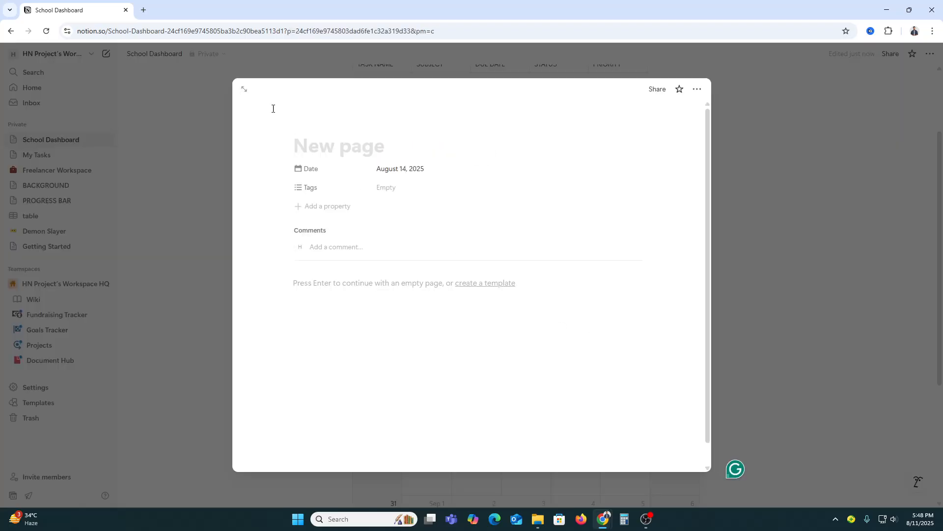
click(219, 189)
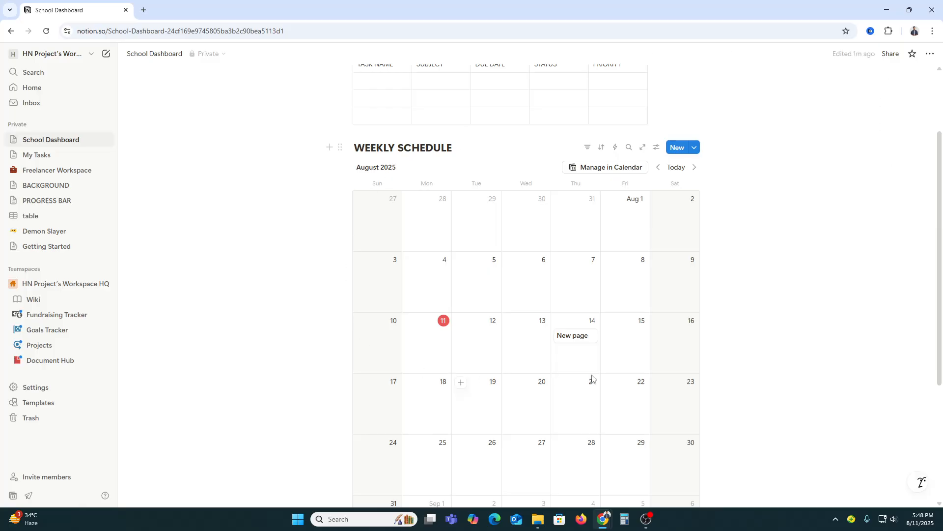
click(678, 148)
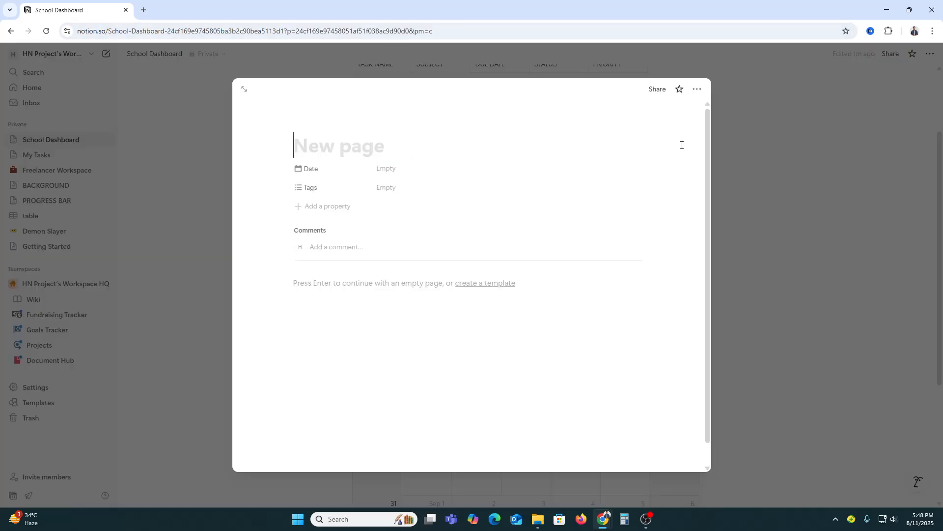
click(809, 114)
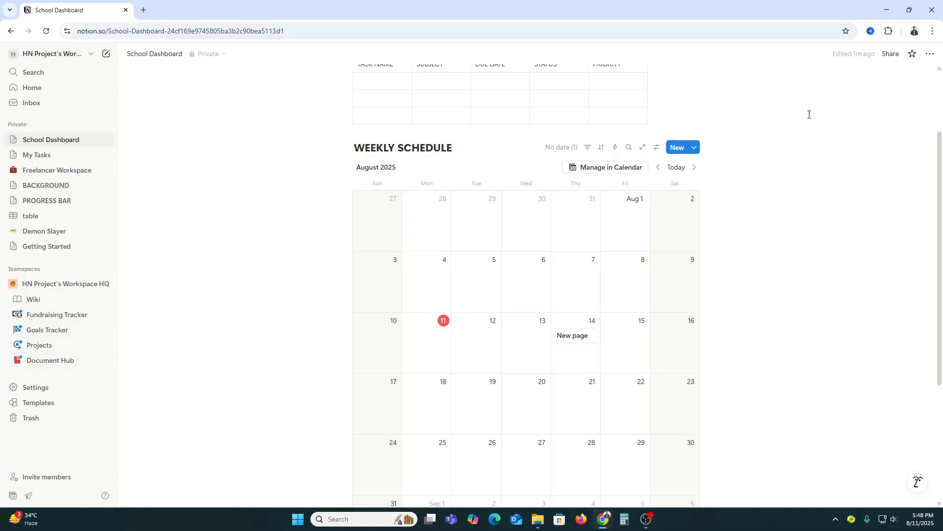
Step: Insert a simple table below the weekly schedule calendar and size it to four columns and two rows
scroll(397, 178, down, 4)
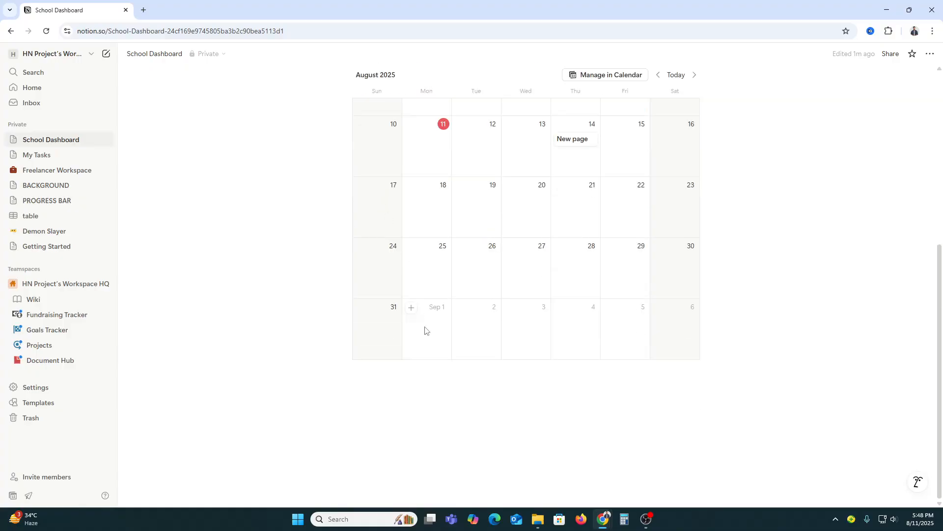
click(412, 397)
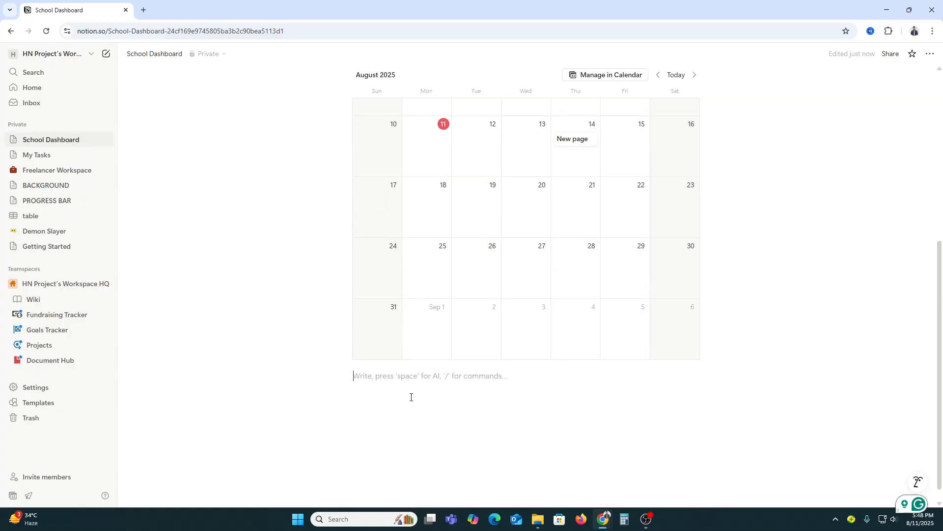
text(/ta)
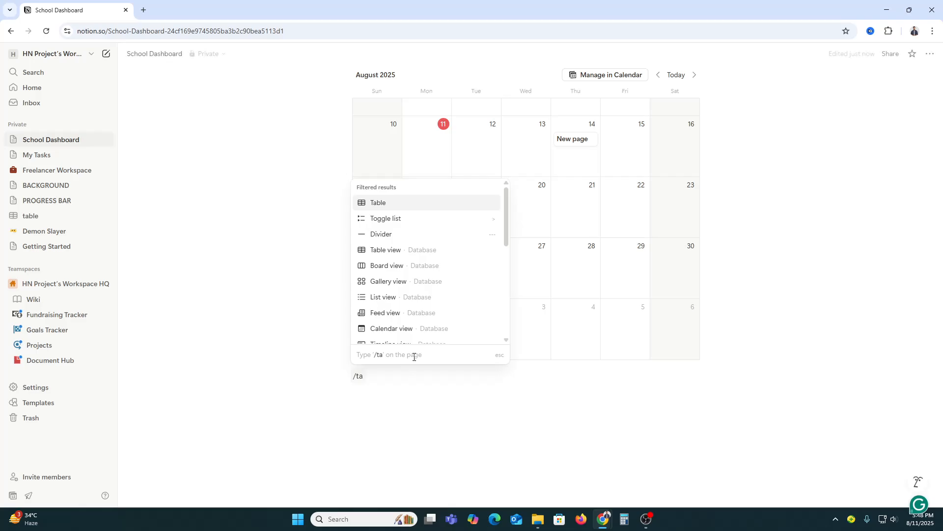
click(411, 205)
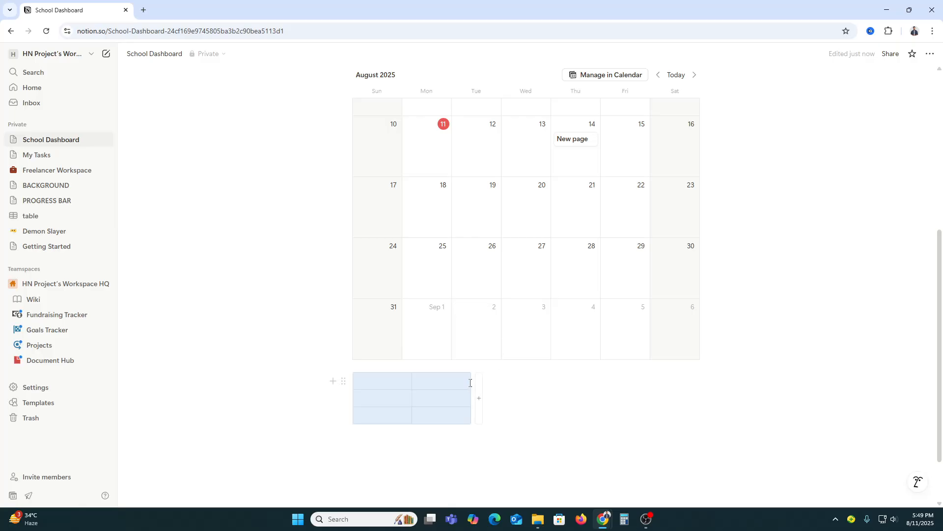
drag(467, 422, 587, 416)
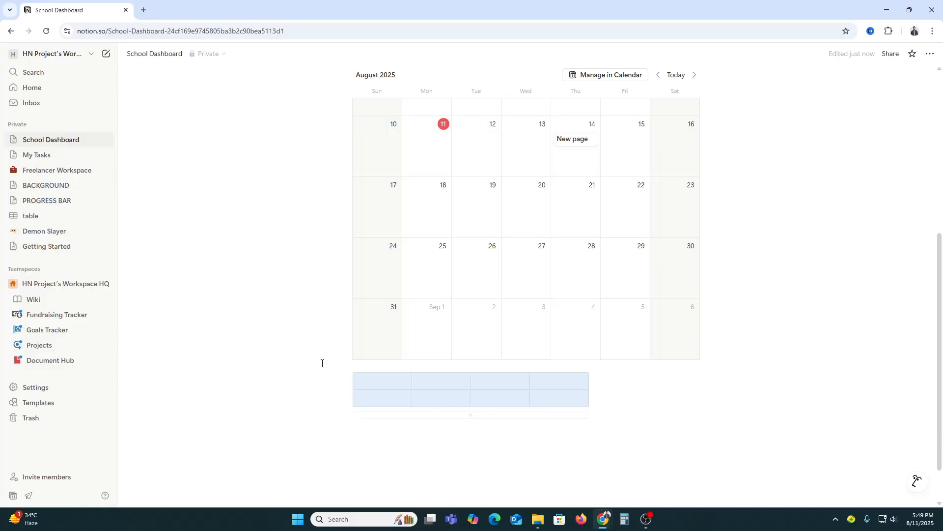
Step: Enter DATE and SUBJECT in capitals as the headings of the new table's first two columns
click(383, 377)
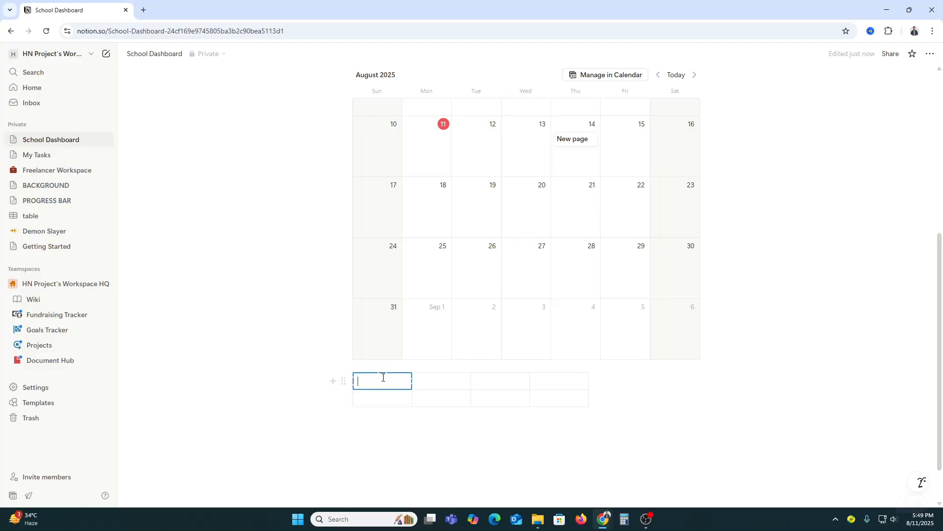
text(DATE)
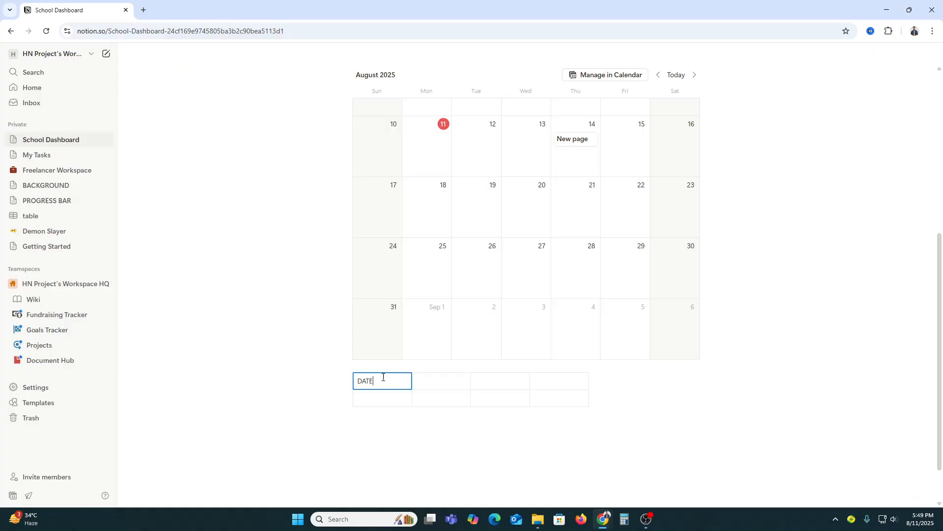
click(460, 381)
text(SUBJECT)
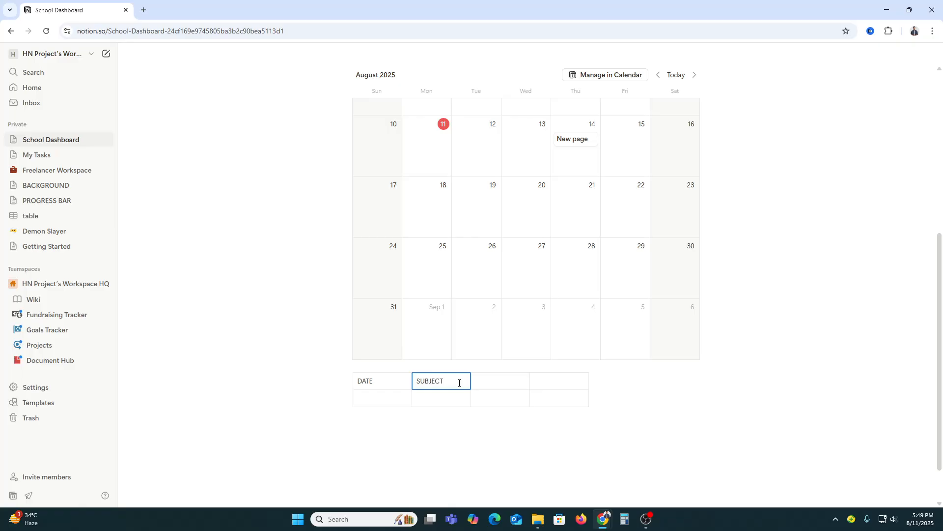
Step: Enter HOURS STUDIED and FOCUS LEVEL in capitals as the headings of the table's third and fourth columns
click(571, 376)
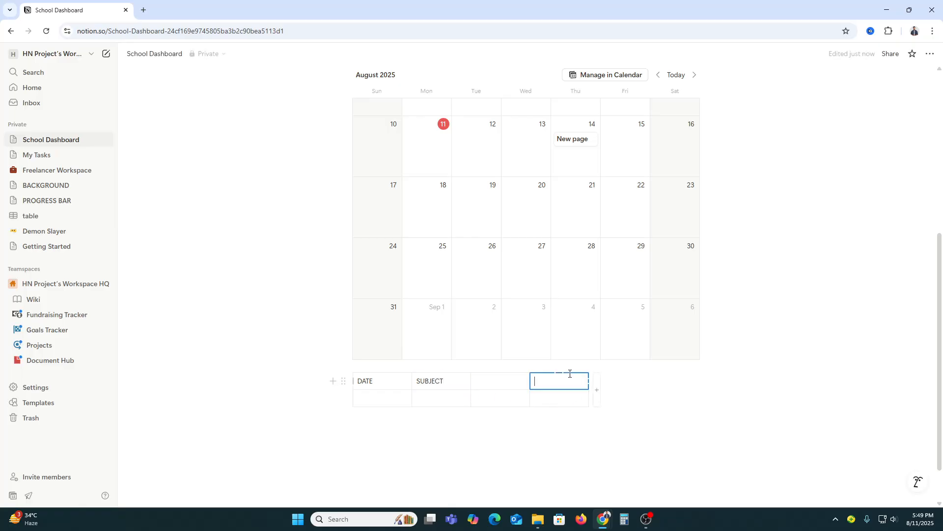
click(520, 377)
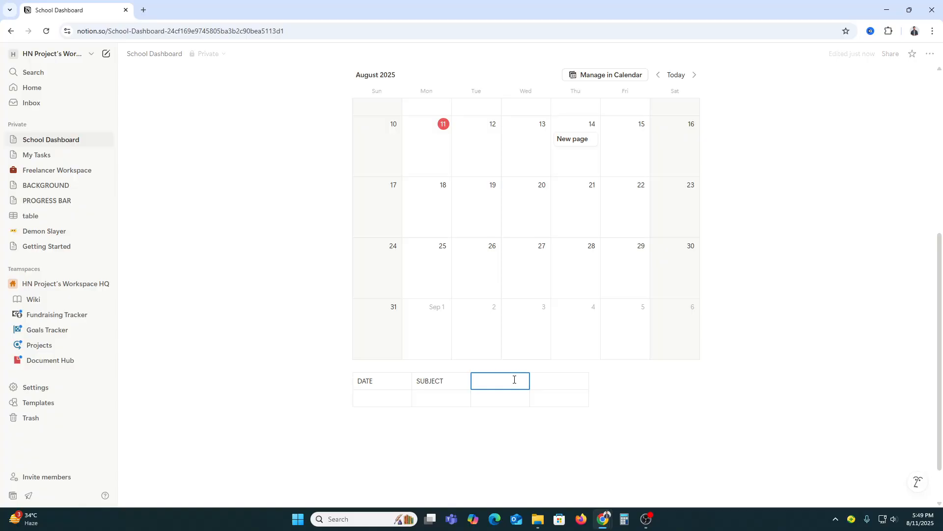
text(HOURS ST)
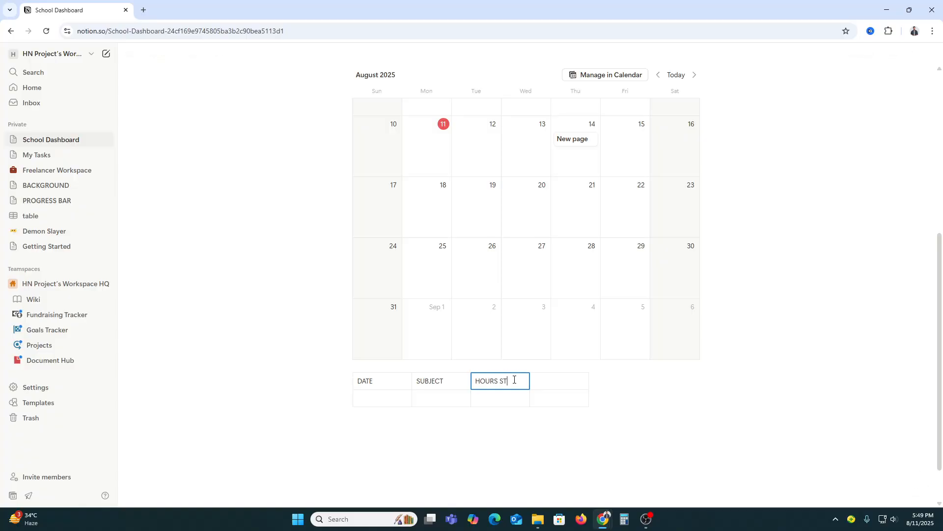
text(UDIED)
click(543, 383)
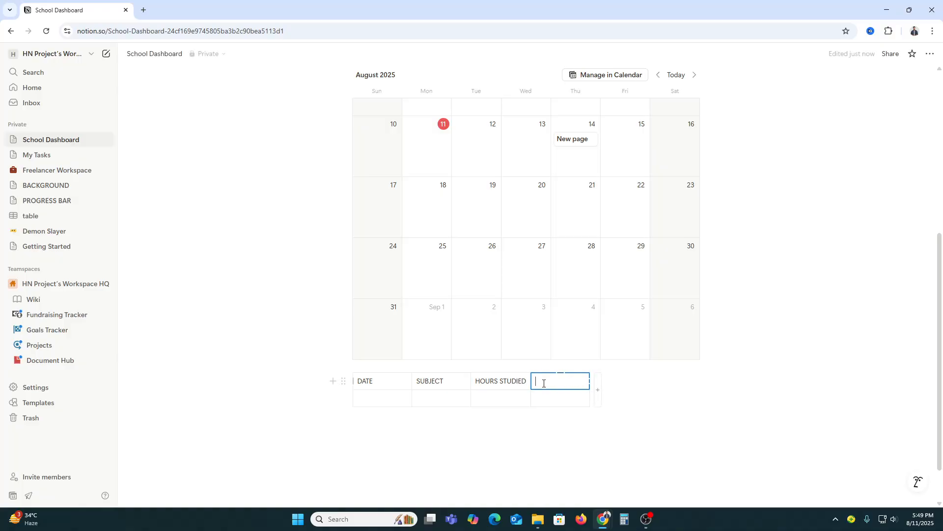
text(F)
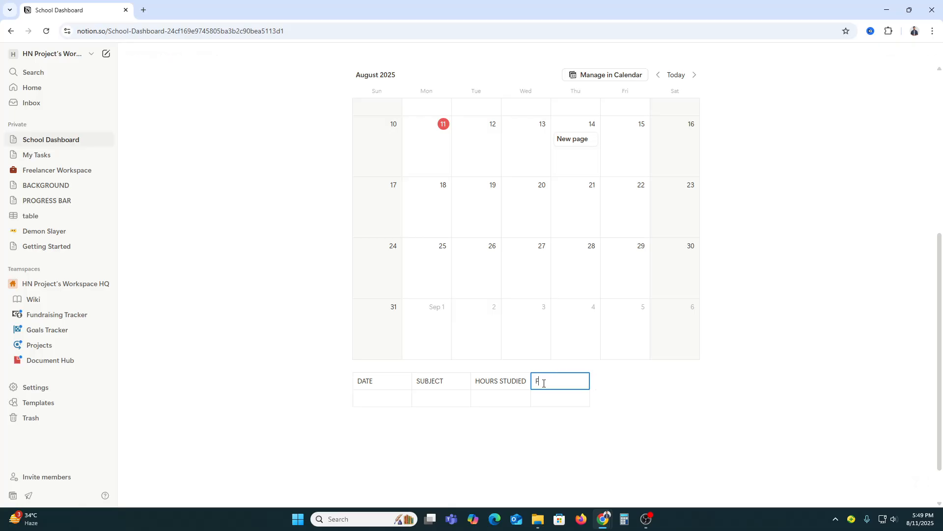
text(OCUS LEVEL)
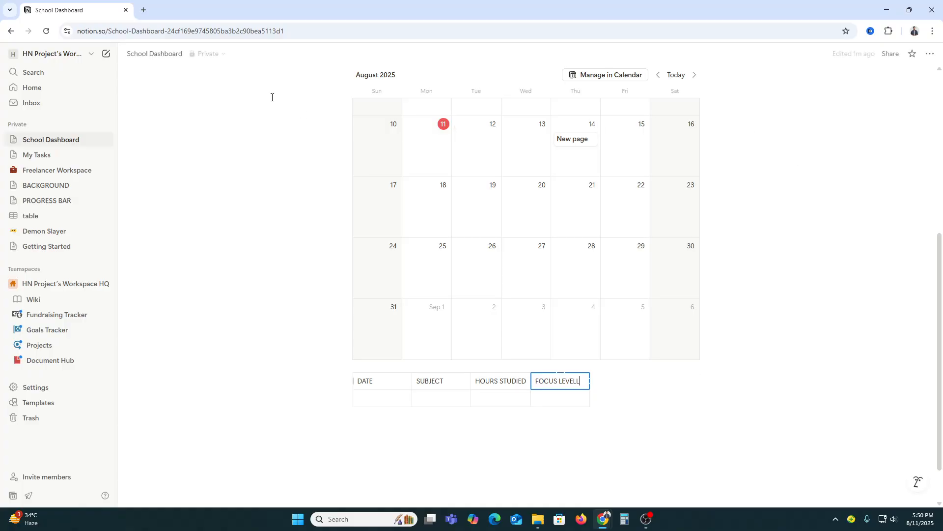
Step: Add a cover image above the School Dashboard page title
scroll(400, 266, up, 5)
scroll(400, 266, up, 1)
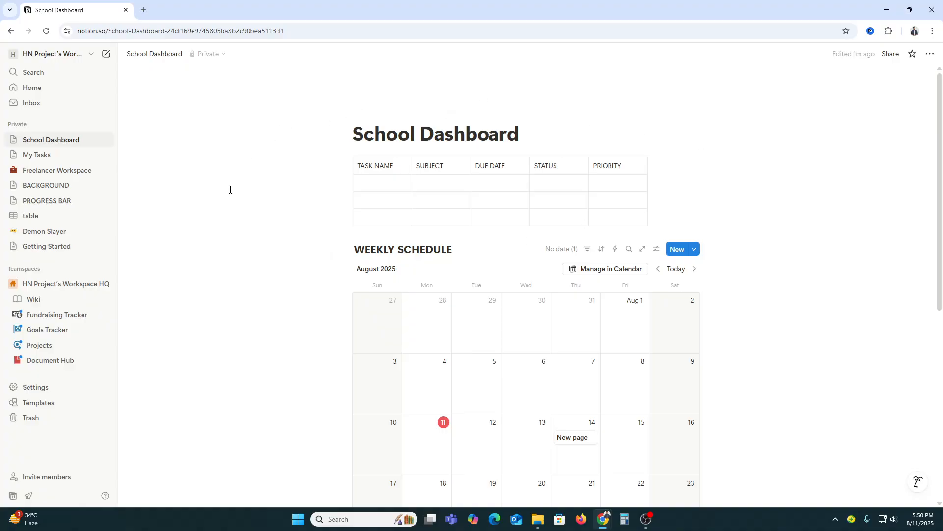
click(426, 112)
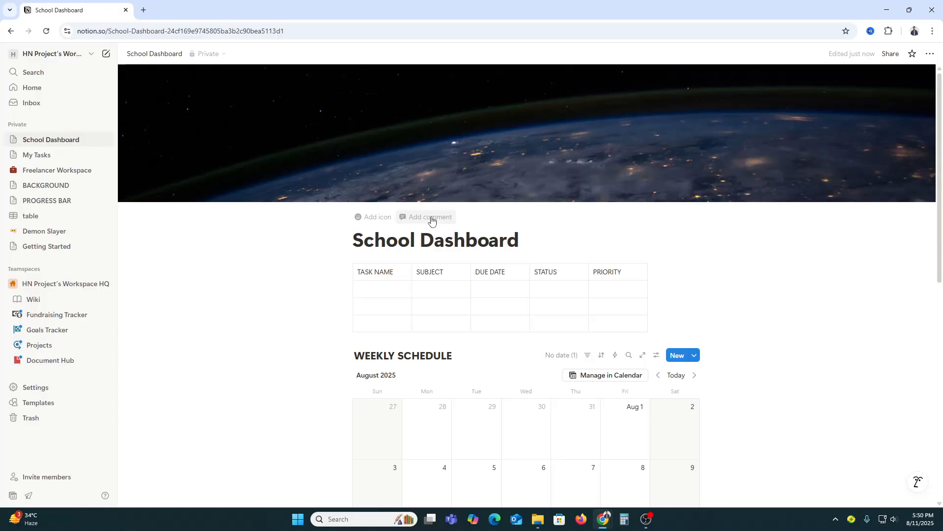
Step: Give the School Dashboard page a smiling heart-eyes emoji as its icon
click(367, 217)
click(368, 227)
click(332, 311)
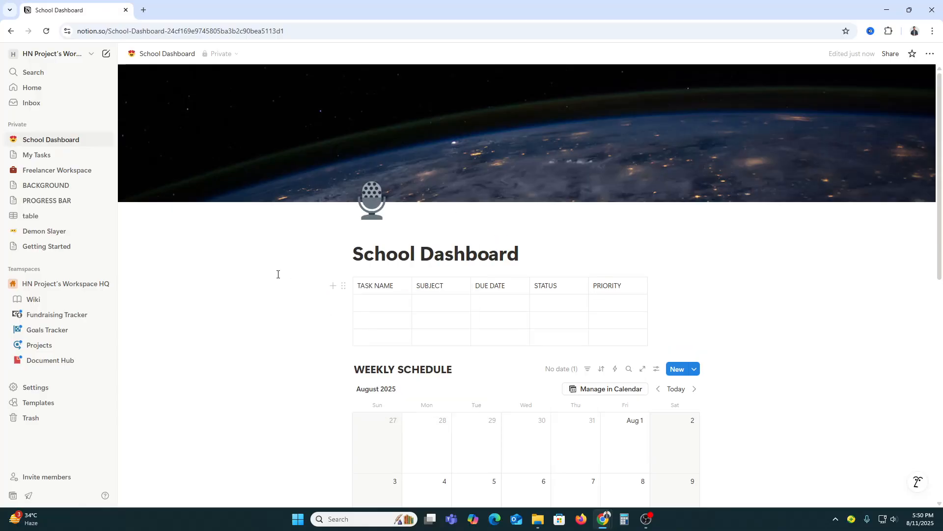
click(373, 213)
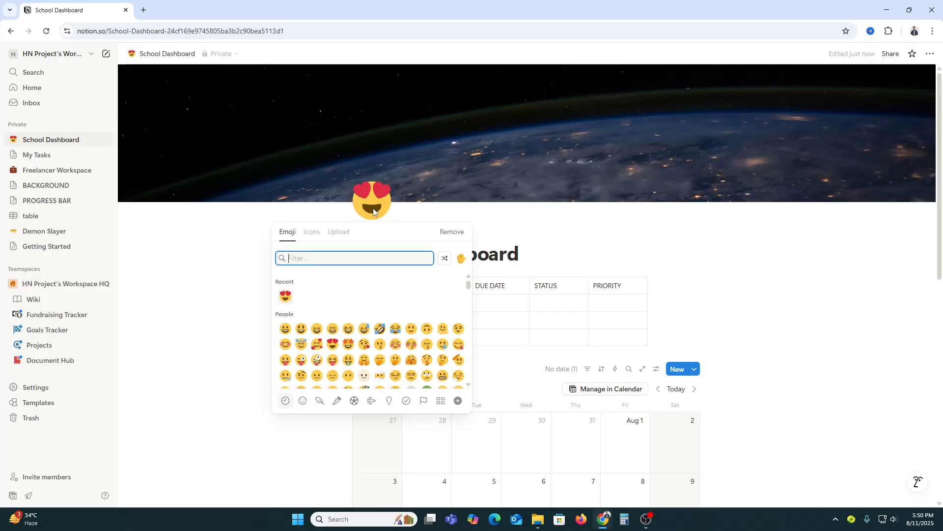
click(428, 213)
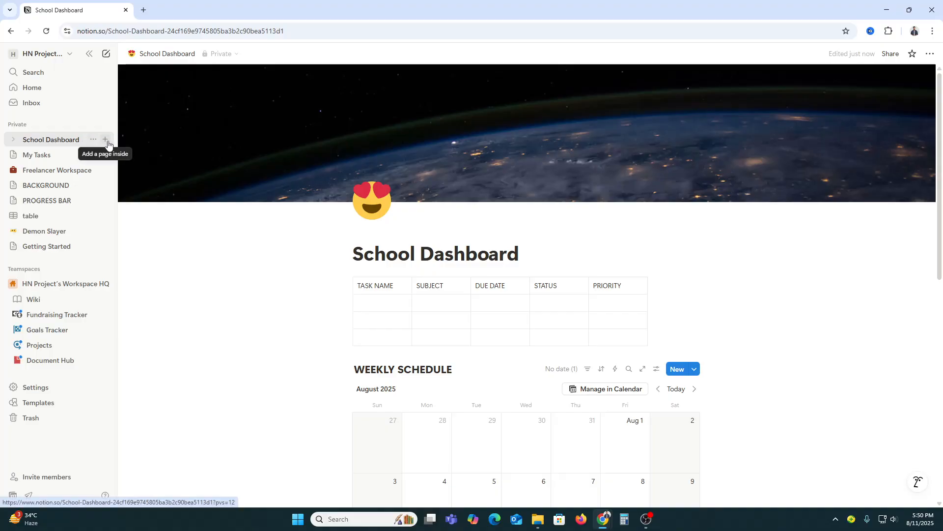
Step: Create a subpage inside School Dashboard titled "MATH PAGE" and start its empty body
click(107, 142)
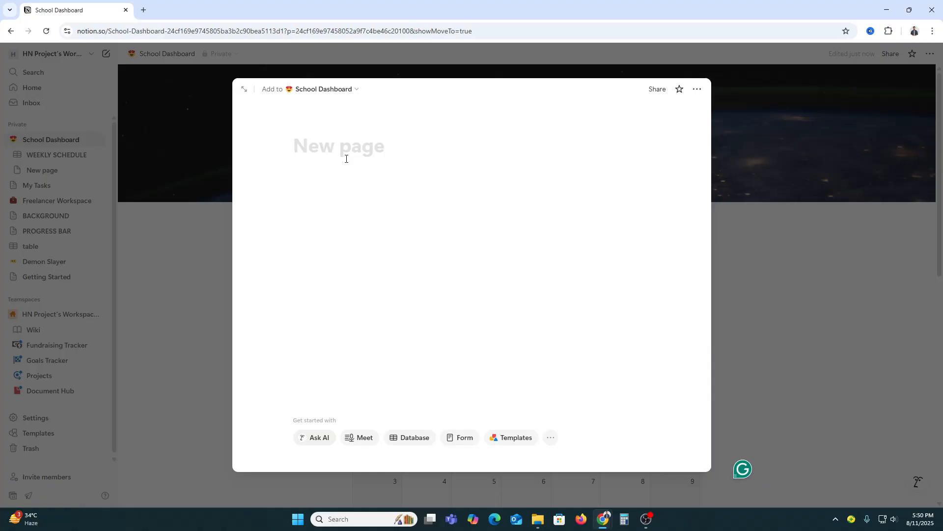
text(MATH PAGWE)
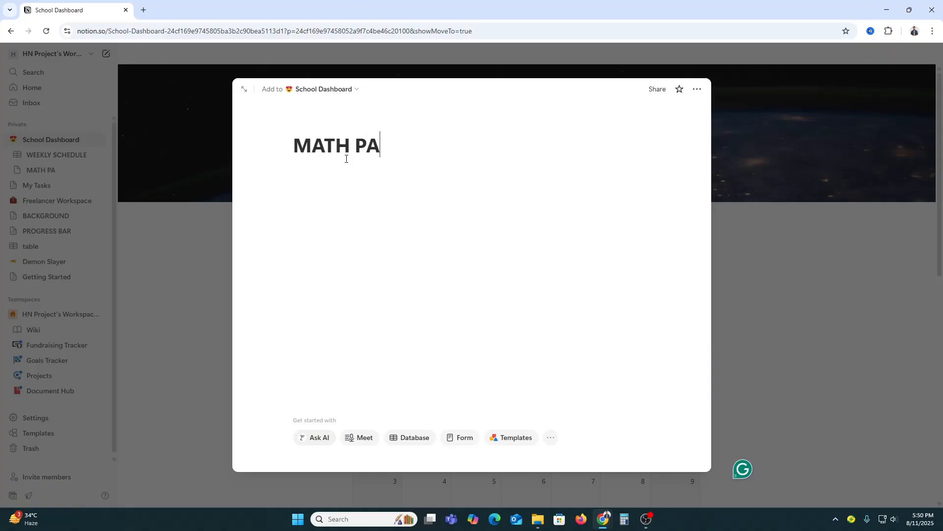
key(BackSpace)
key(BackSpace)
text(E)
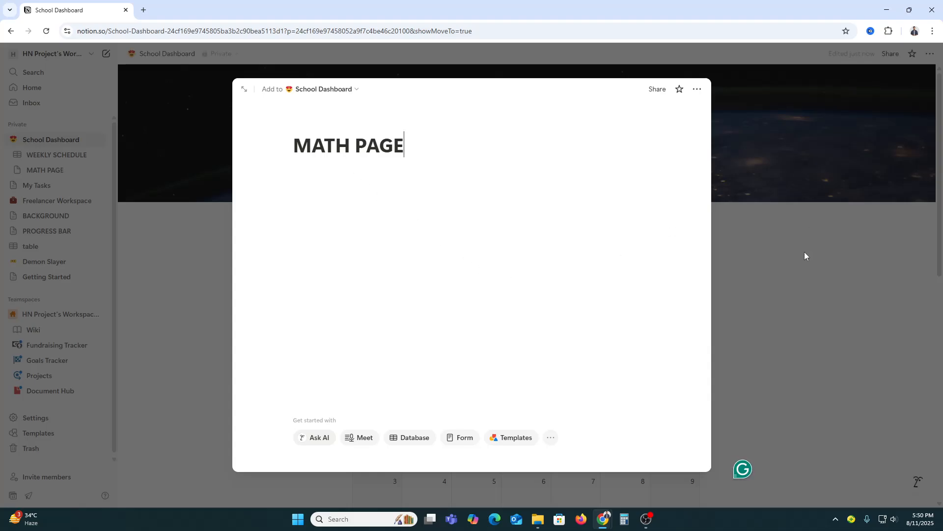
click(315, 93)
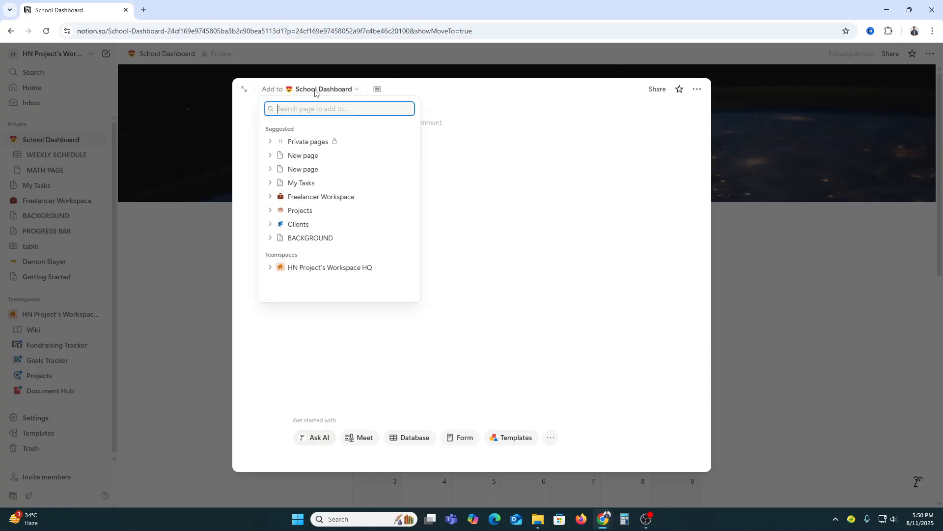
click(413, 147)
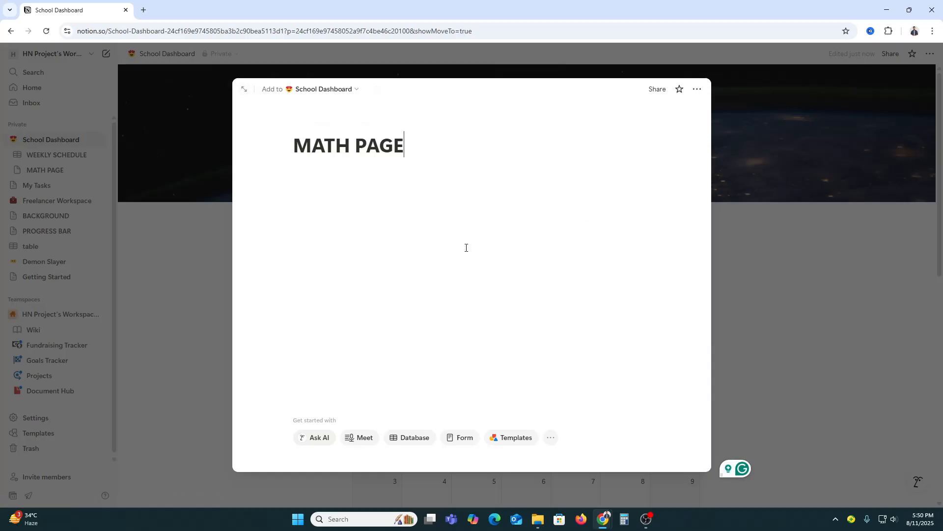
key(Return)
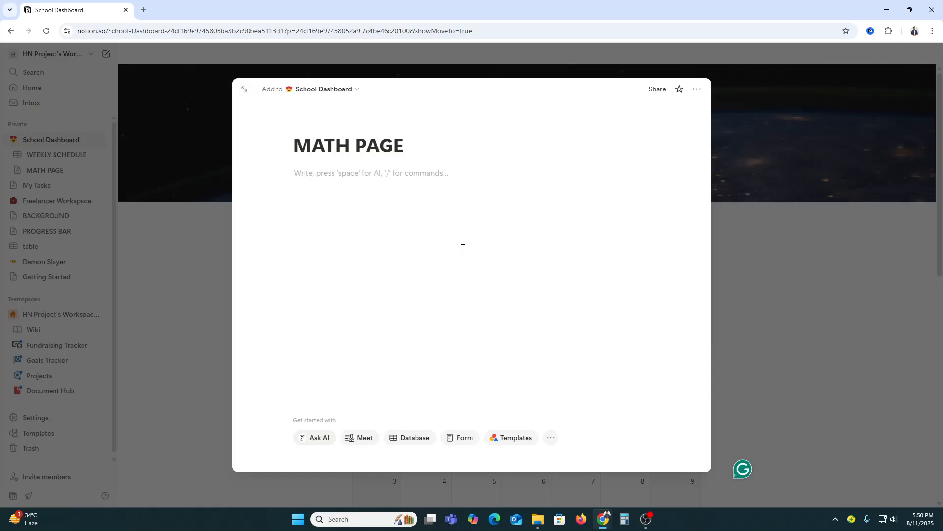
Step: Open the template marketplace and browse its featured templates and collections
click(513, 438)
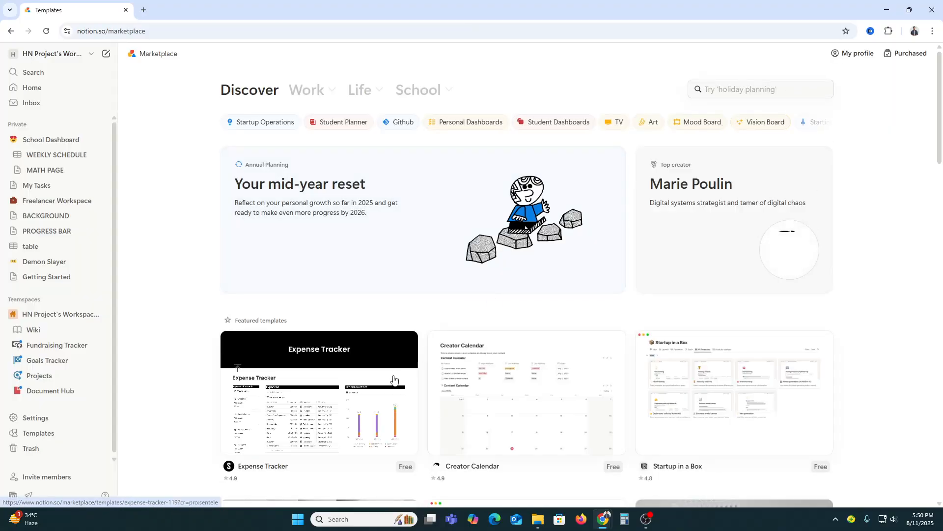
scroll(393, 379, down, 2)
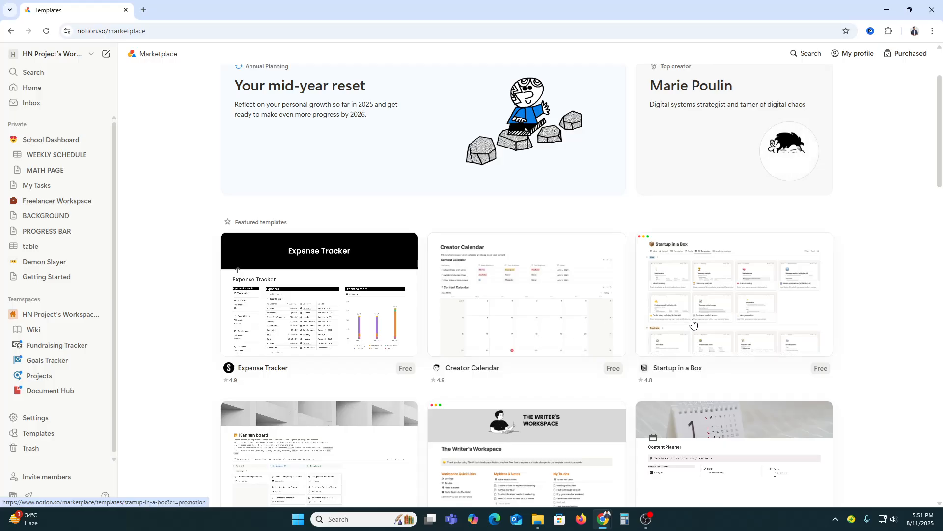
scroll(520, 337, down, 2)
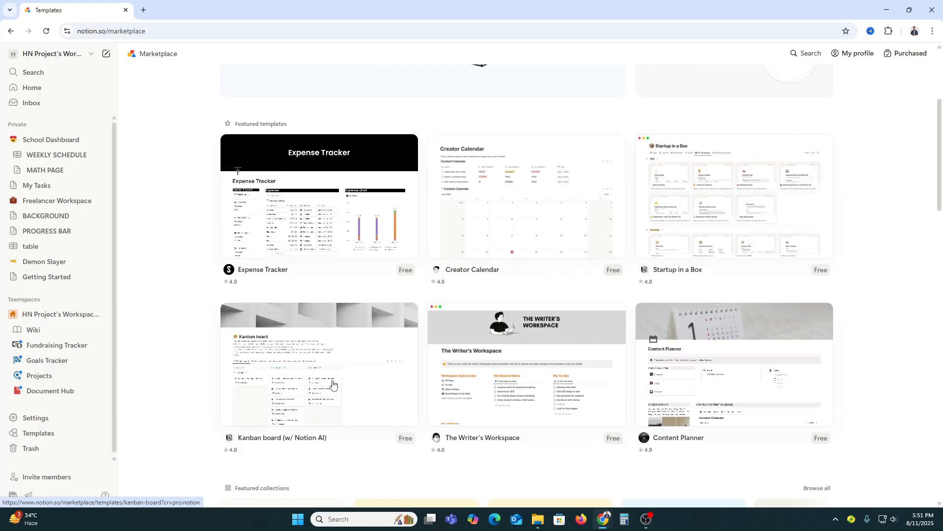
scroll(484, 382, down, 1)
scroll(700, 352, up, 2)
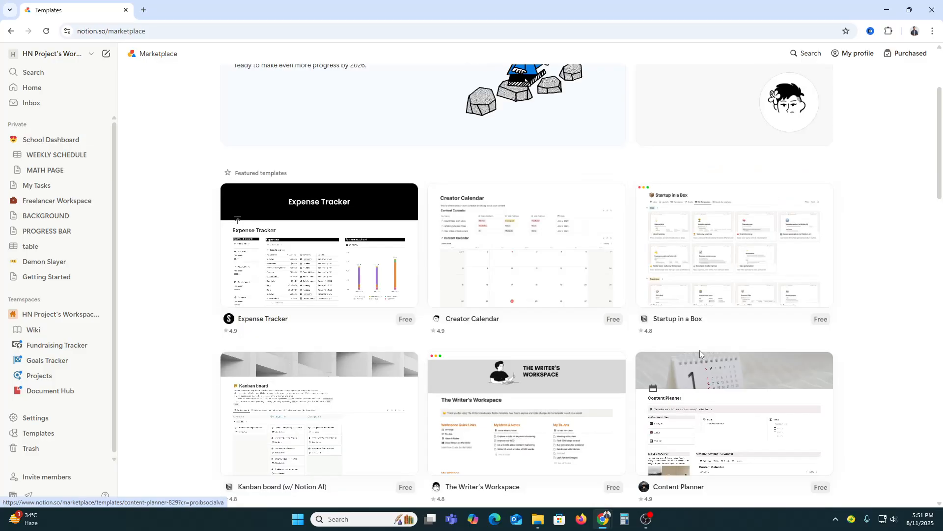
scroll(700, 352, down, 5)
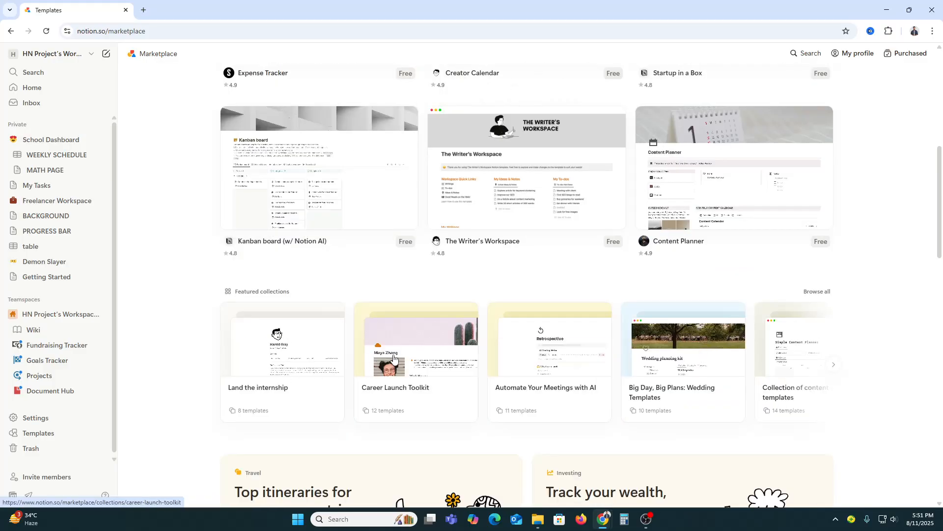
scroll(804, 381, down, 3)
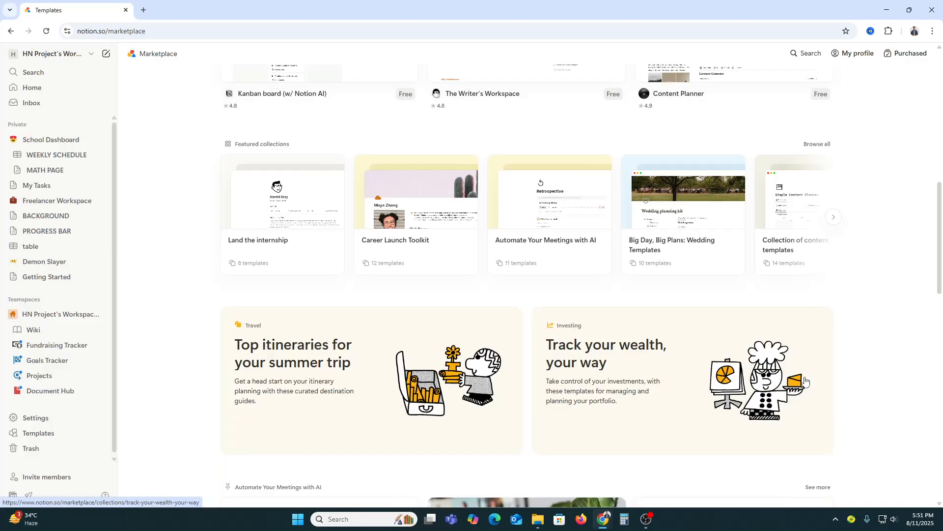
Step: Open the featured Creator Calendar template in the marketplace and choose to add it to the private pages
scroll(805, 380, up, 10)
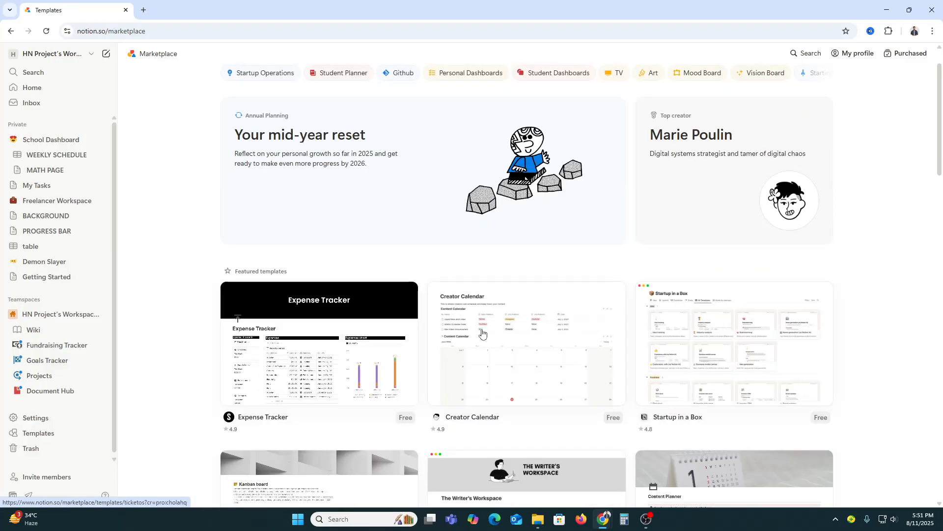
click(482, 333)
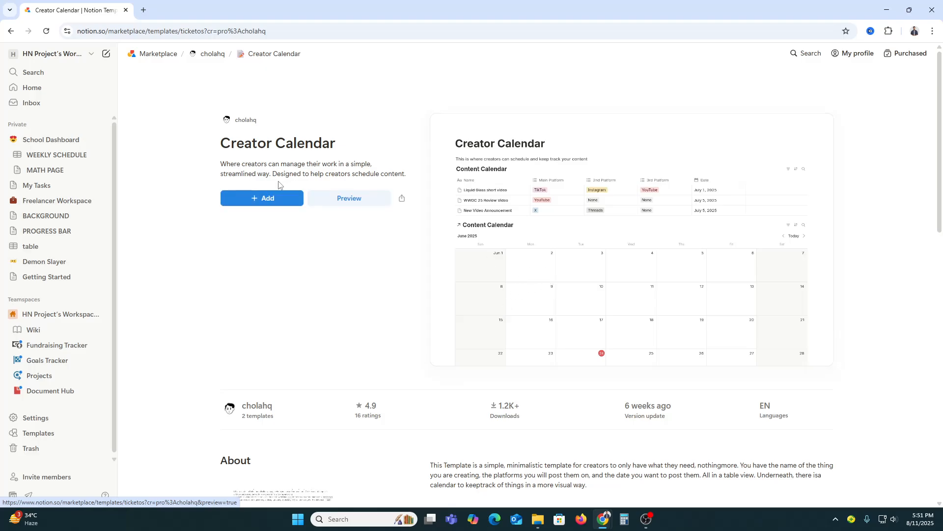
click(264, 199)
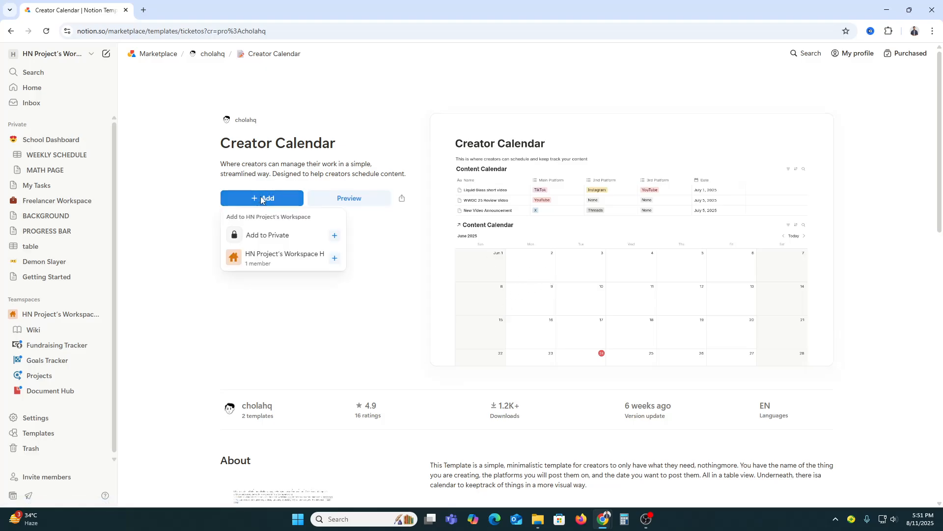
click(273, 245)
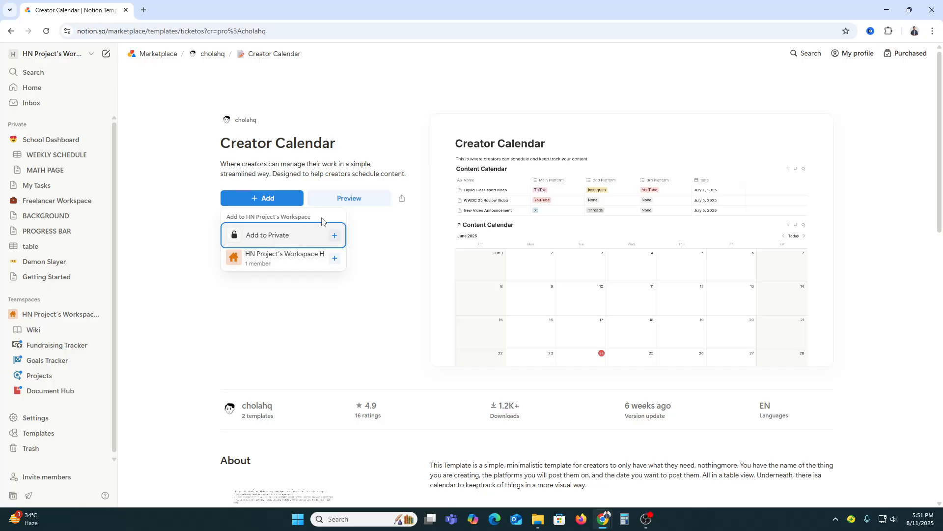
Step: Preview the Creator Calendar template and look over its content table and monthly calendar
click(357, 202)
click(357, 202)
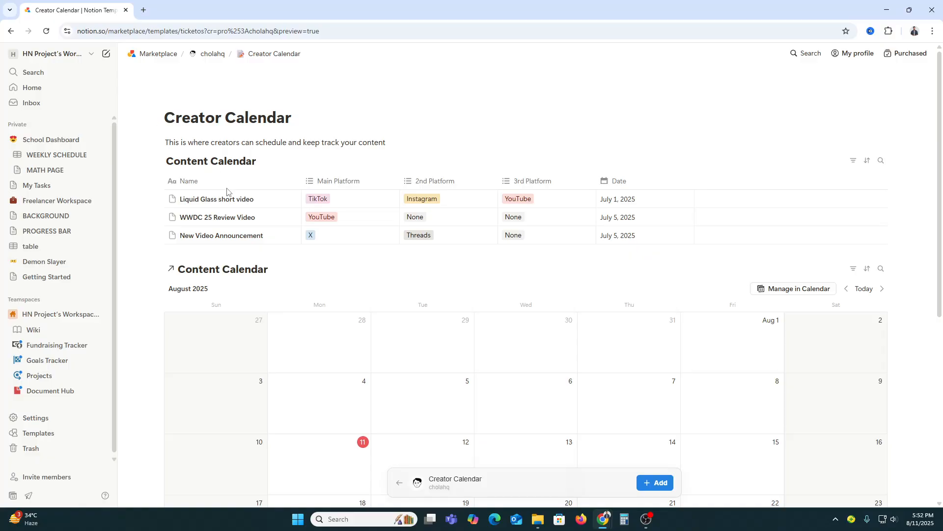
scroll(366, 310, down, 5)
scroll(499, 339, up, 5)
scroll(501, 344, down, 3)
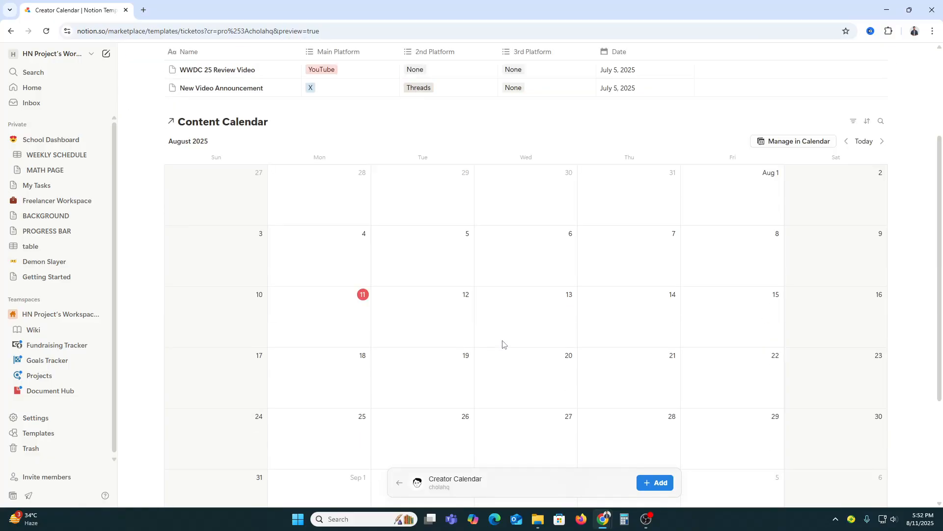
scroll(504, 342, up, 3)
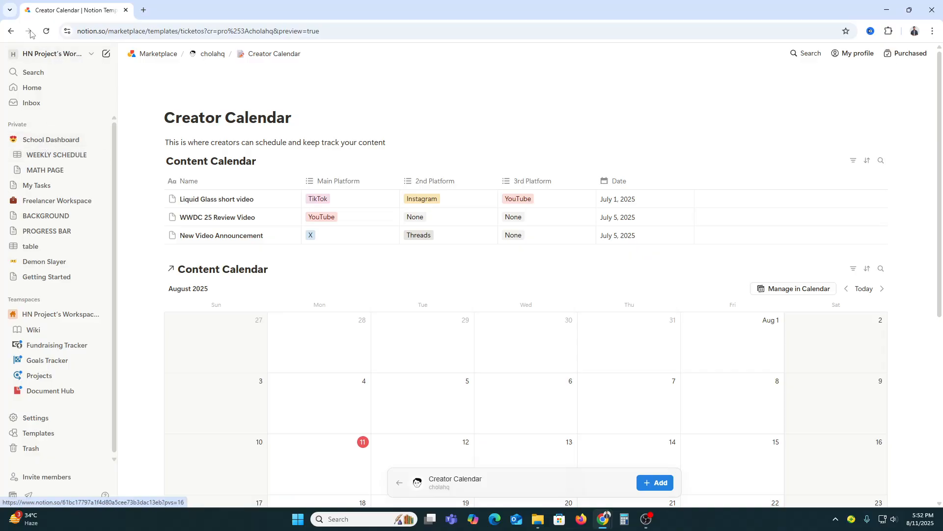
Step: Return to the Creator Calendar template's details and add it to the HN Project's Workspace teamspace
click(10, 31)
click(255, 201)
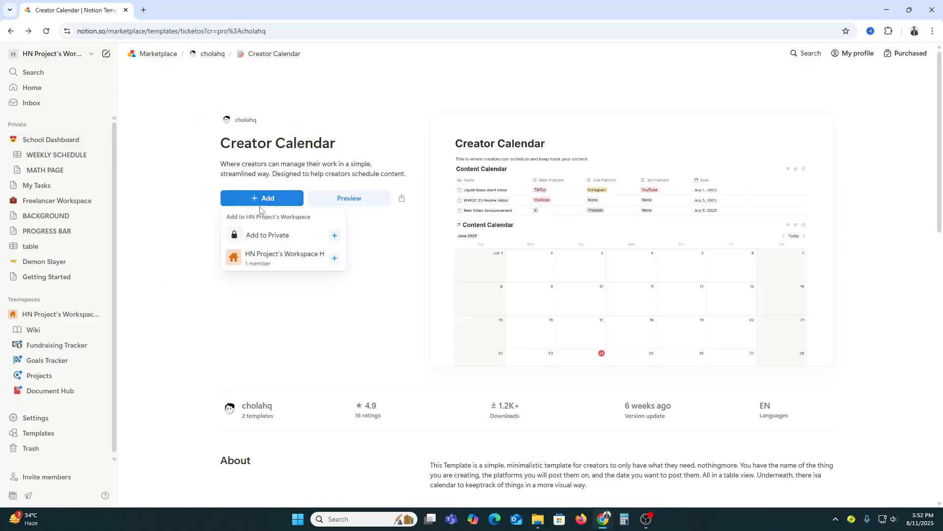
click(284, 264)
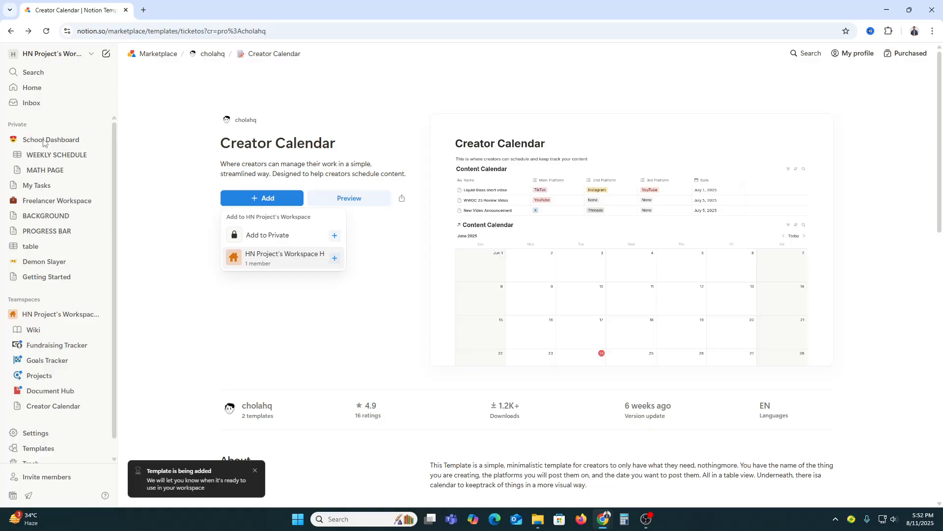
Step: From MATH PAGE, reopen the Creator Calendar template in the marketplace and add it again, to the private pages
click(45, 169)
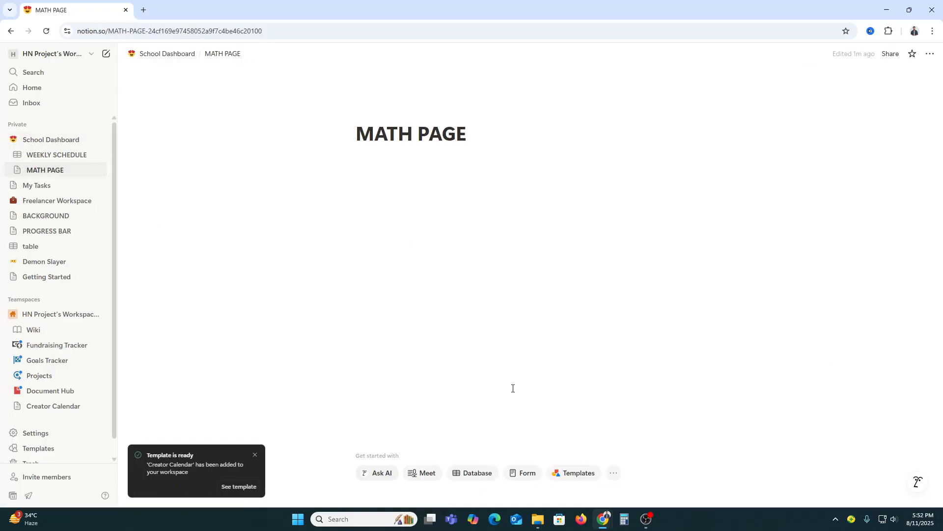
click(574, 473)
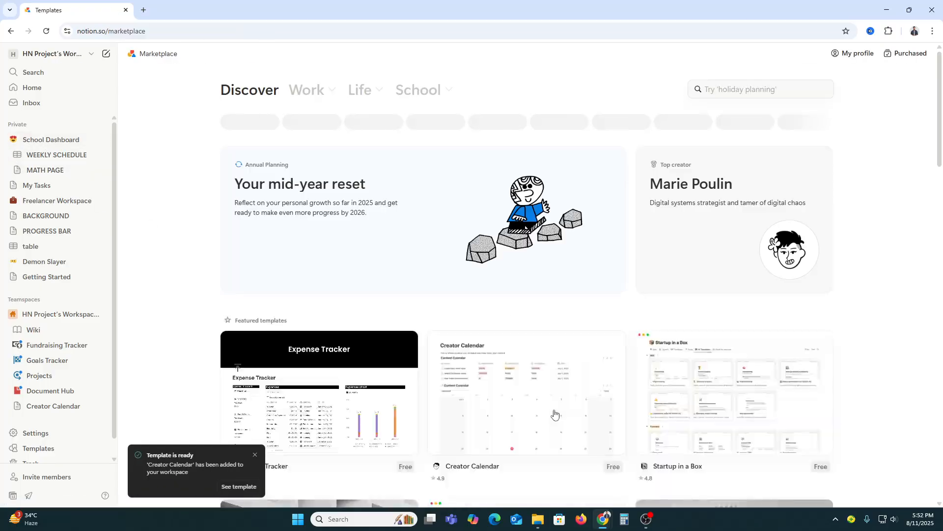
scroll(579, 373, down, 3)
click(545, 270)
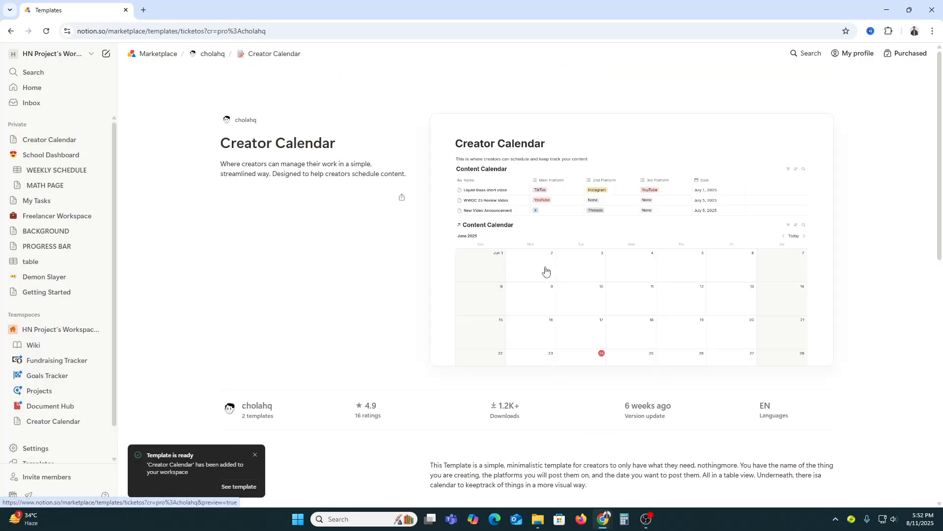
scroll(528, 302, down, 2)
scroll(527, 305, up, 2)
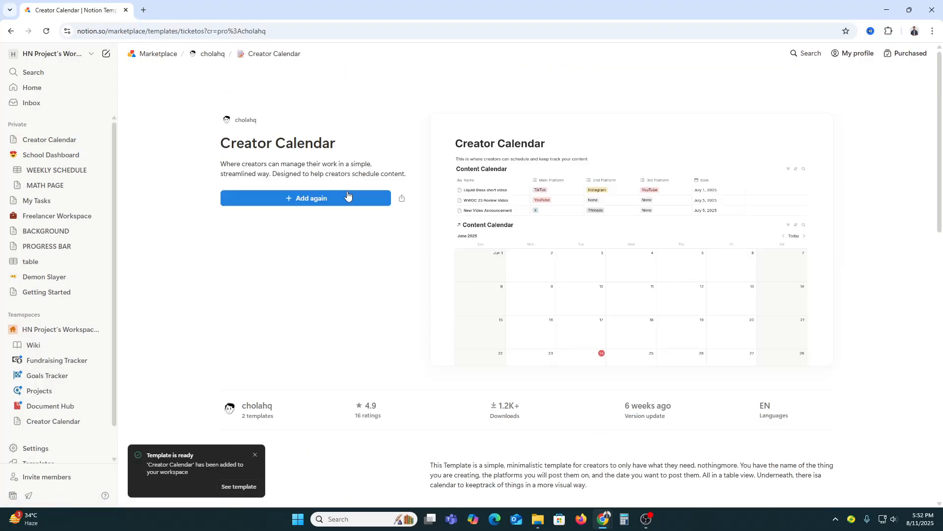
click(327, 197)
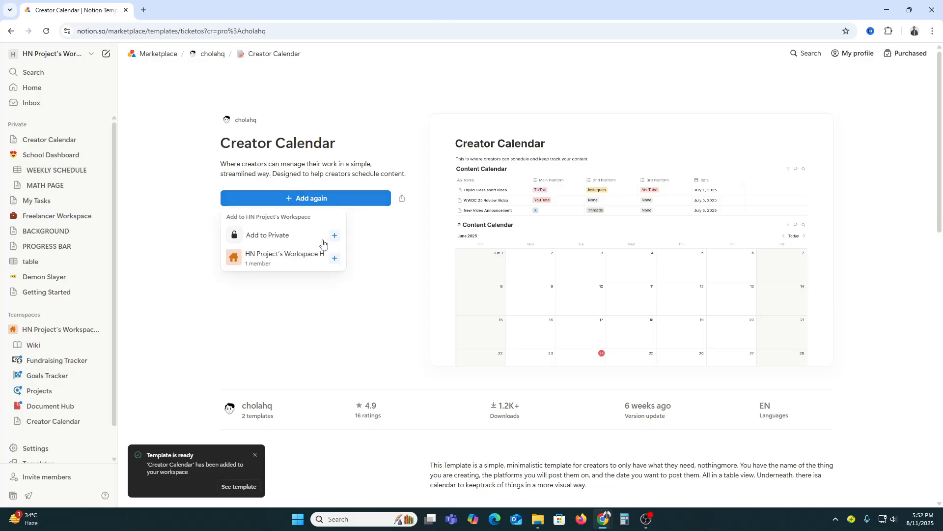
click(285, 242)
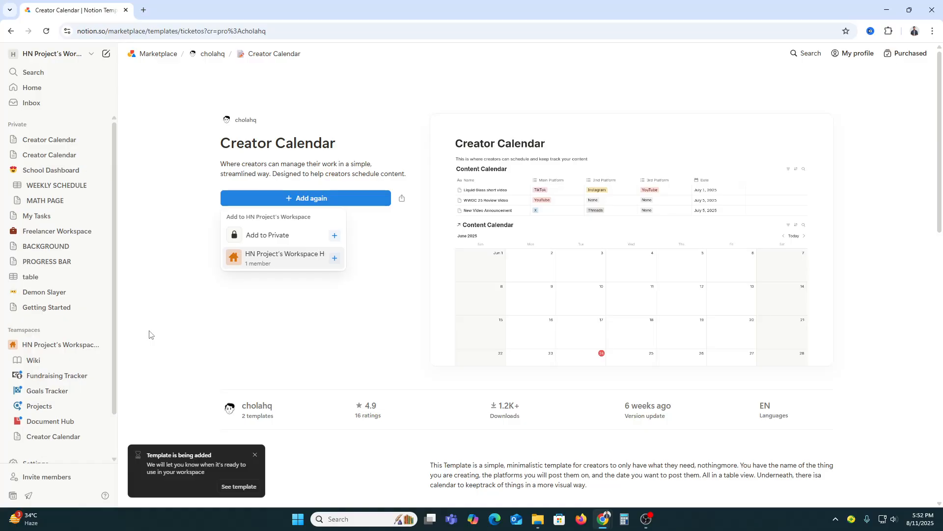
Step: Open the first private Creator Calendar page and review its content table and calendar
click(43, 143)
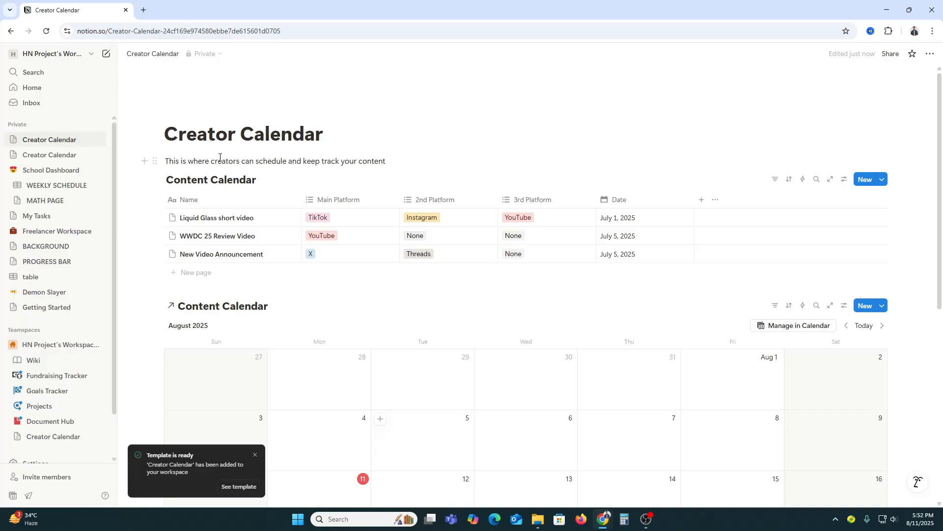
key(Tab)
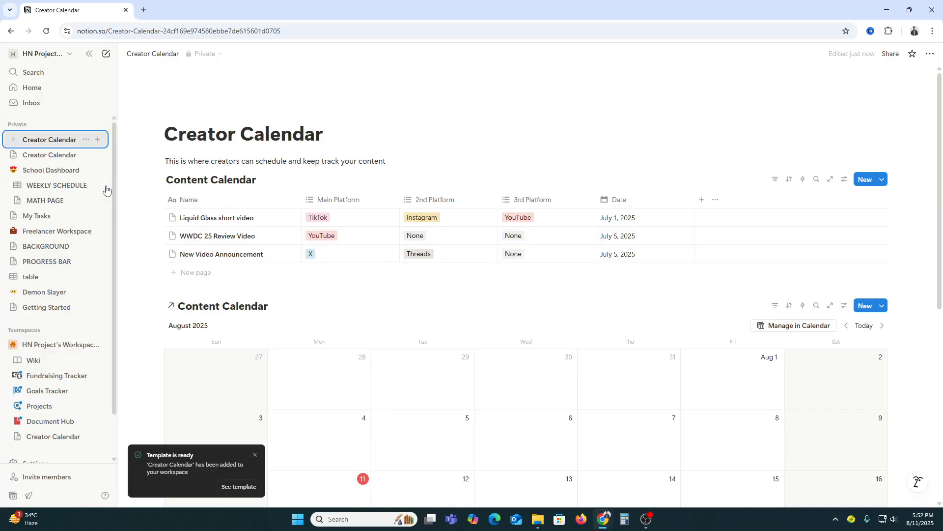
scroll(337, 307, down, 7)
scroll(430, 324, up, 7)
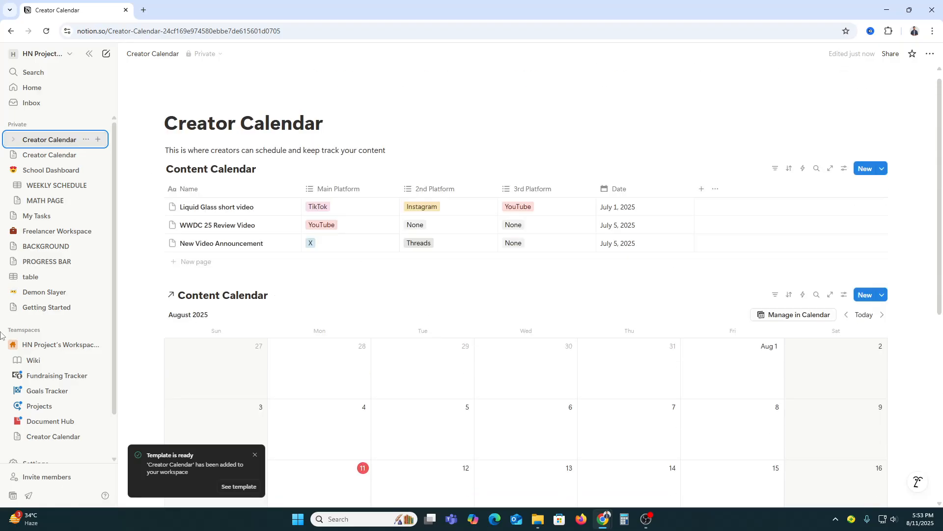
Step: In School Dashboard's WEEKLY SCHEDULE calendar, add a page titled "SCIECE" on August 12, 2025
click(53, 172)
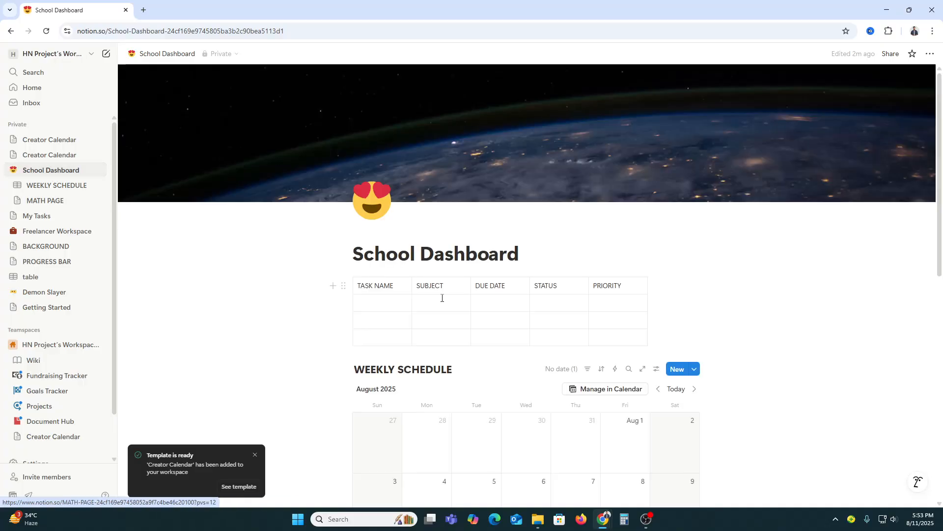
scroll(517, 359, down, 5)
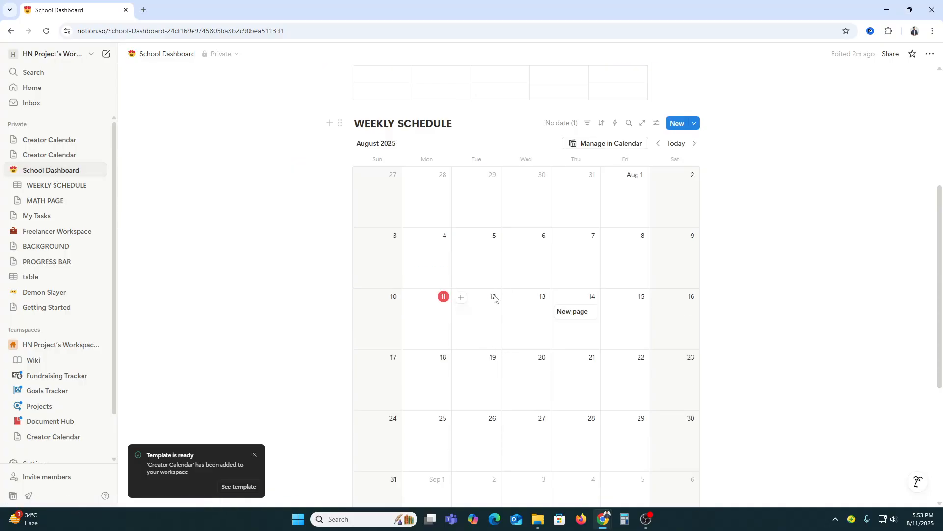
click(460, 297)
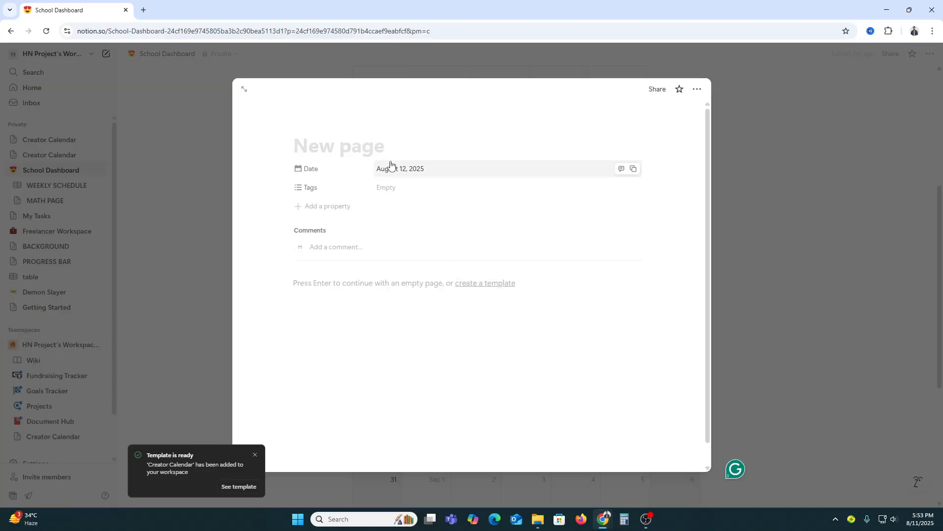
text(SCIECE)
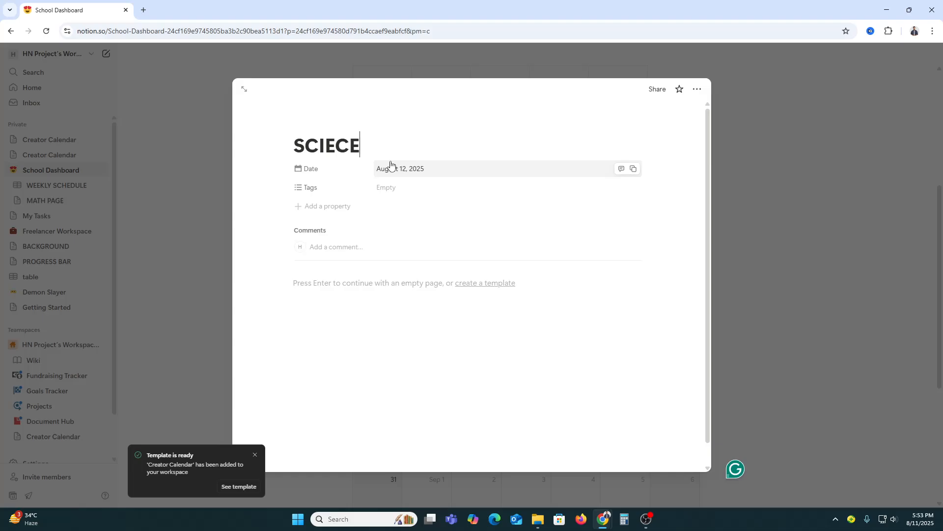
click(806, 200)
Step: Add a Status property to the SCIECE calendar page, keep the "Not started" option as is, and close the page
scroll(811, 239, down, 3)
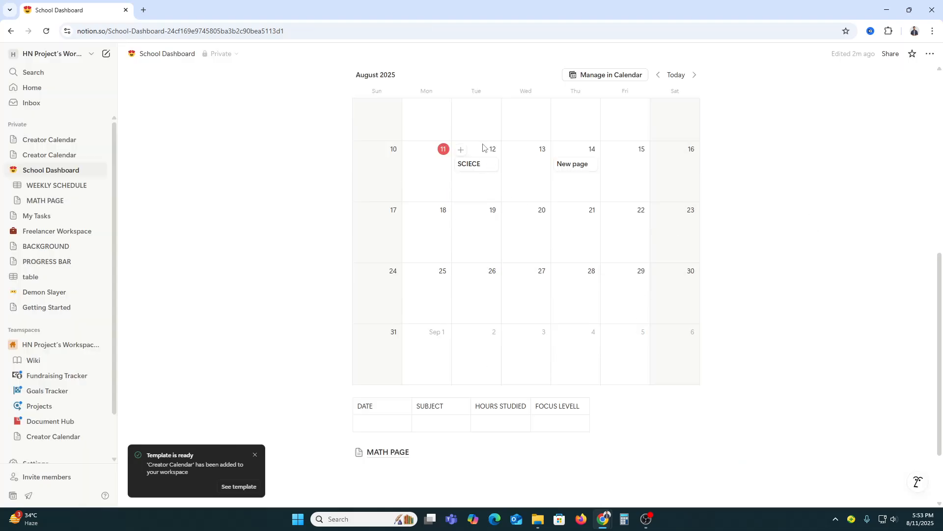
click(476, 171)
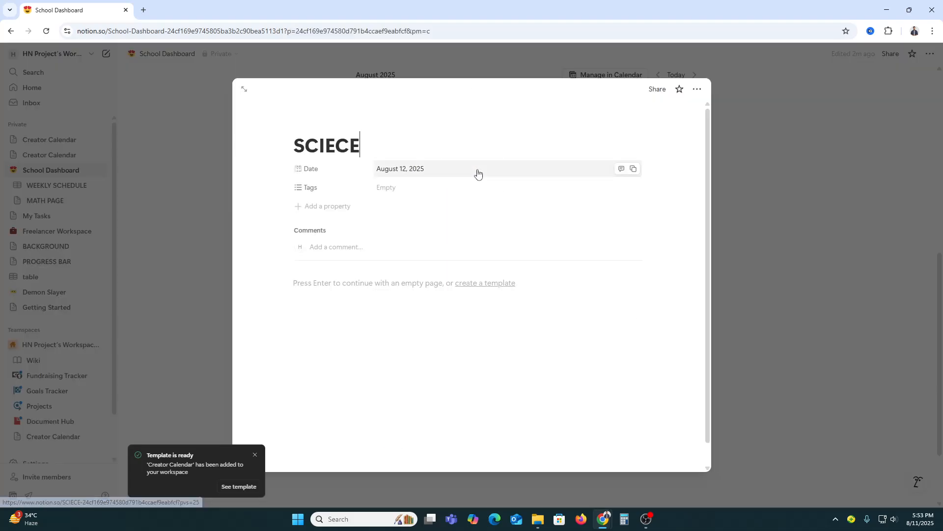
click(314, 207)
click(352, 255)
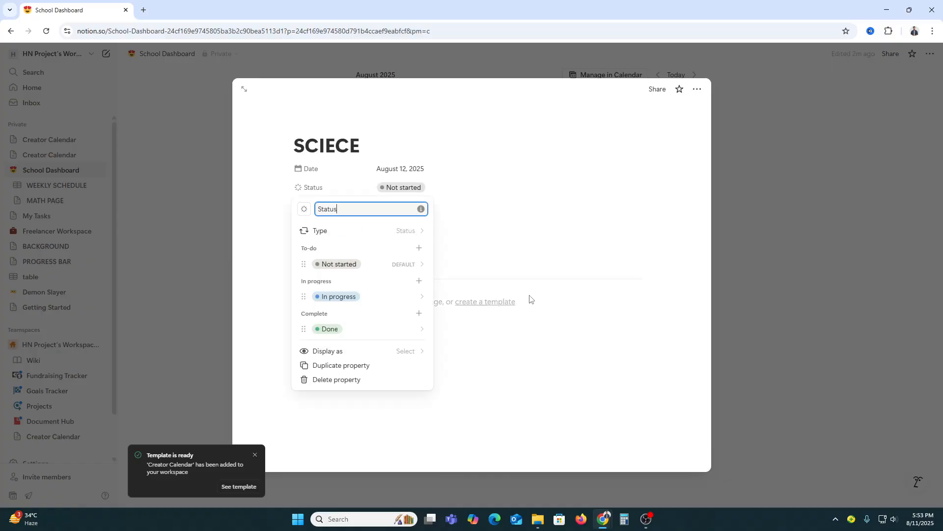
click(341, 266)
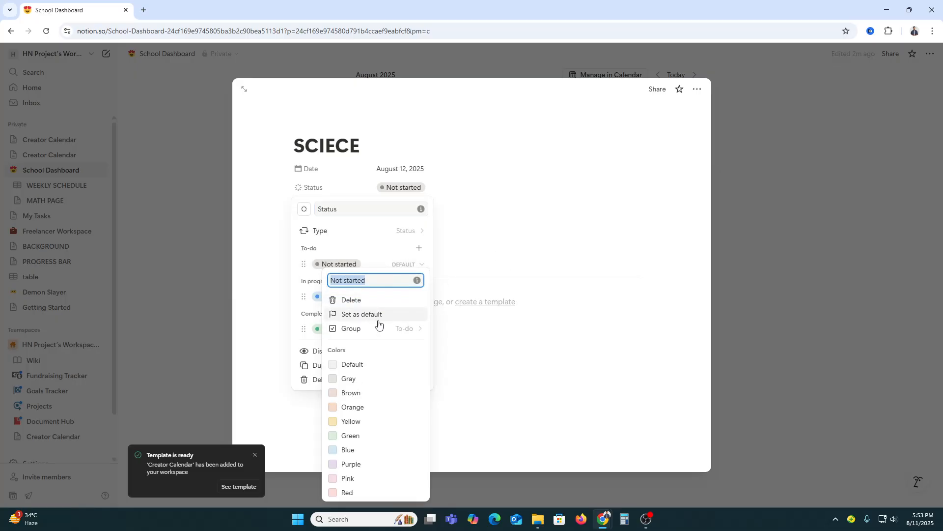
click(533, 348)
click(564, 363)
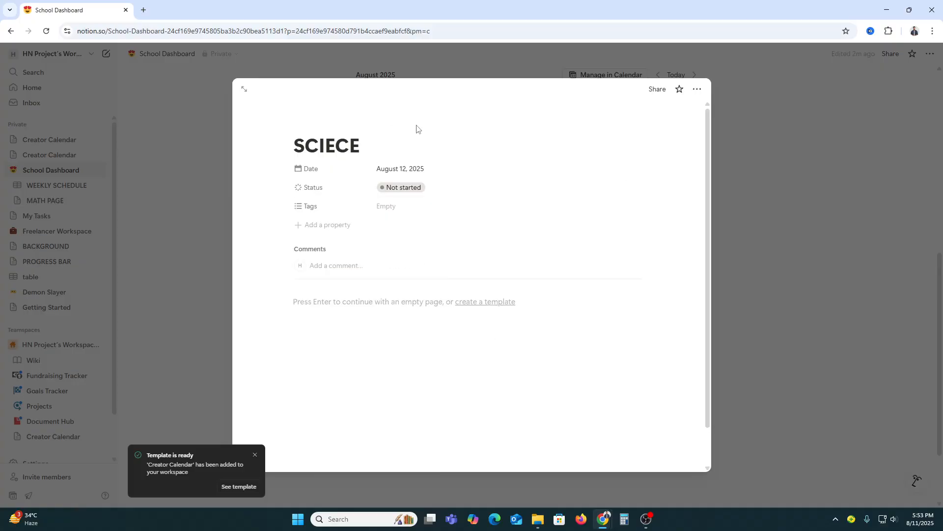
click(815, 215)
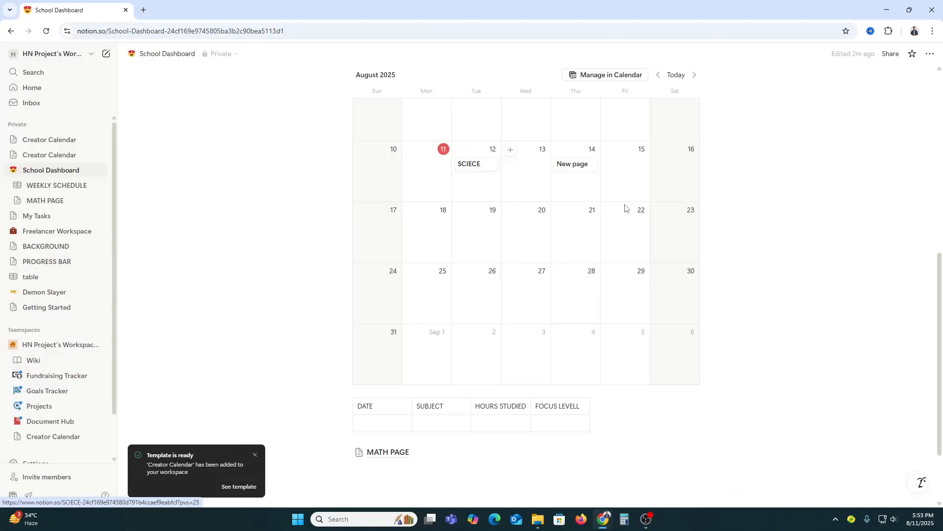